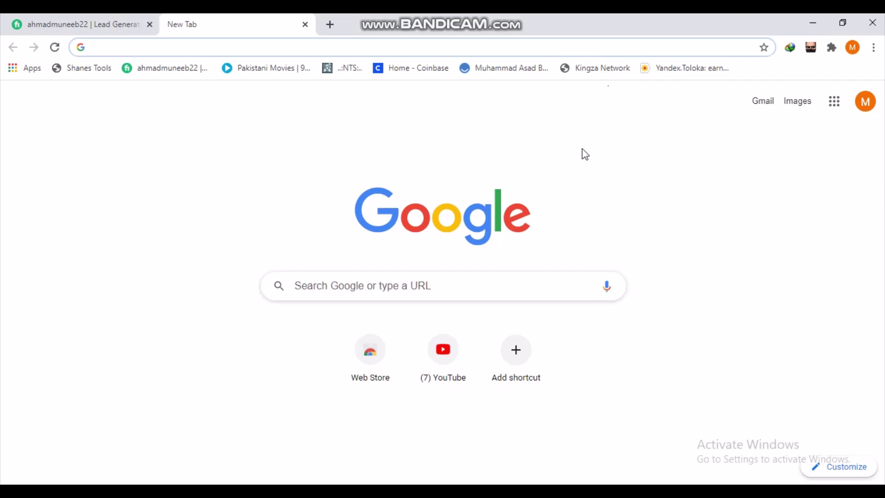
Step: Open the Hive Work website at hivemicro.com
text(hive)
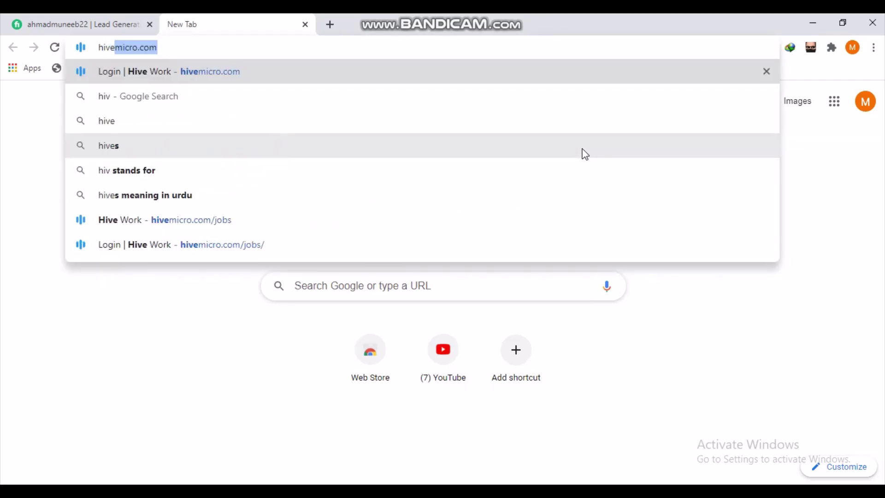
key(Return)
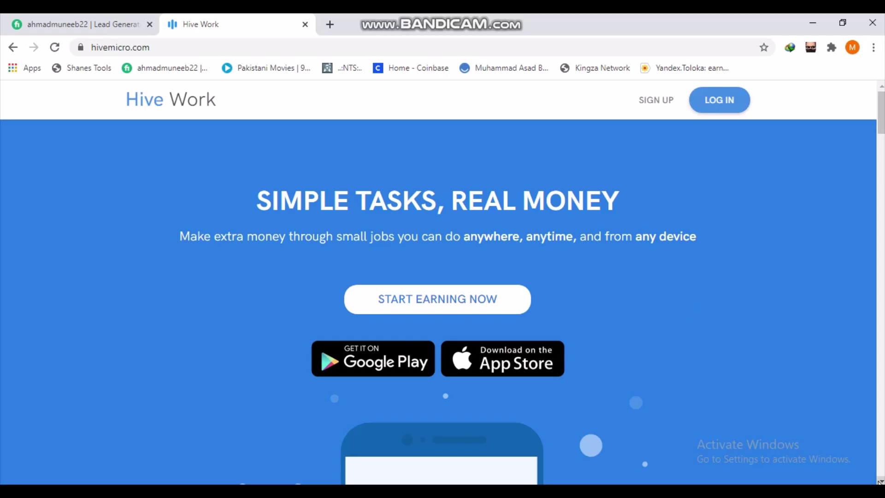
Step: Examine the home page's sections on how it works, tasks, types of jobs, community and testimonials
scroll(880, 481, down, 3)
scroll(881, 481, down, 6)
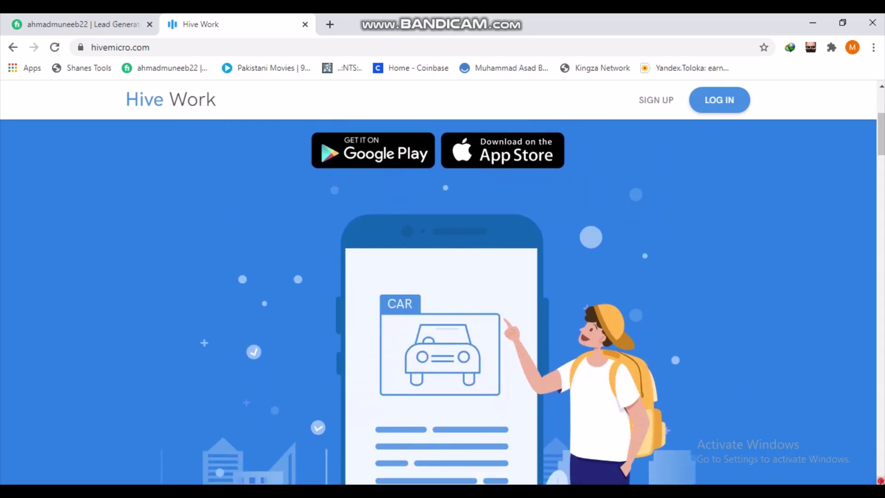
scroll(881, 482, down, 5)
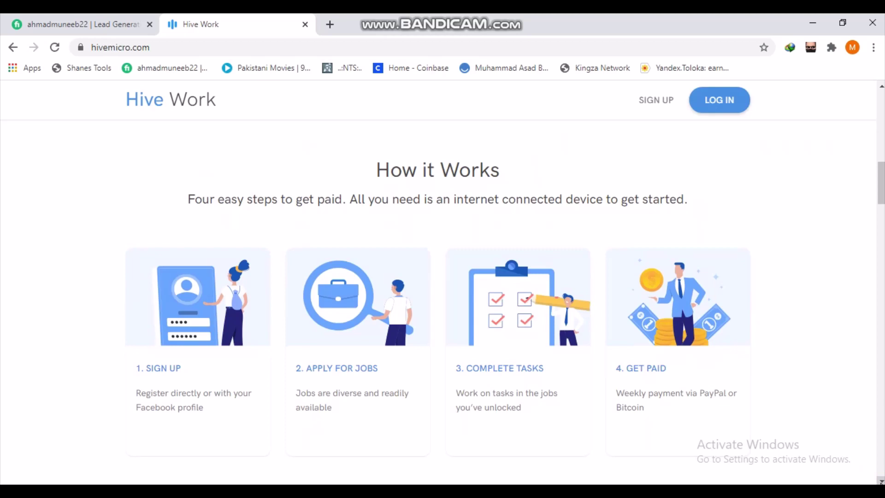
scroll(881, 481, down, 6)
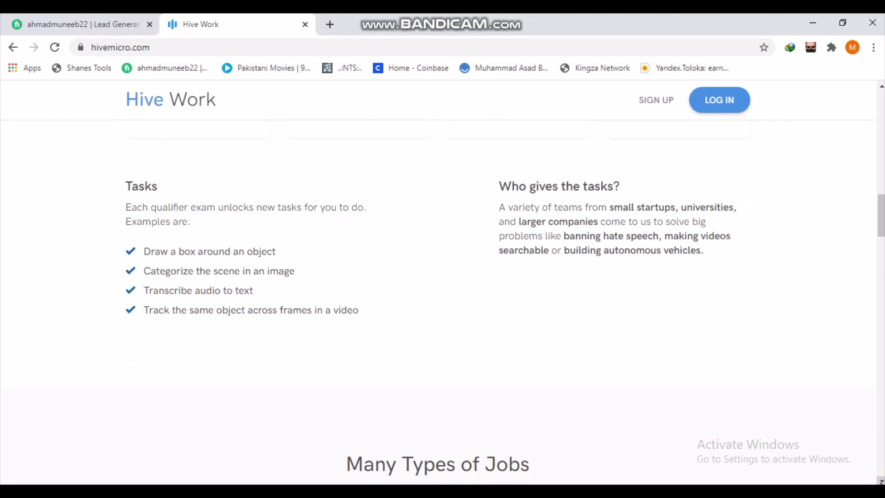
scroll(434, 310, down, 1)
scroll(434, 277, down, 7)
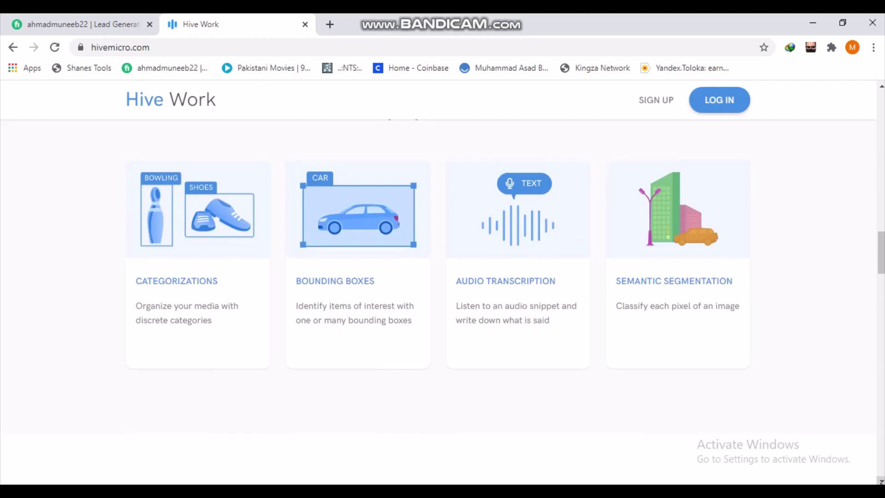
scroll(438, 276, up, 1)
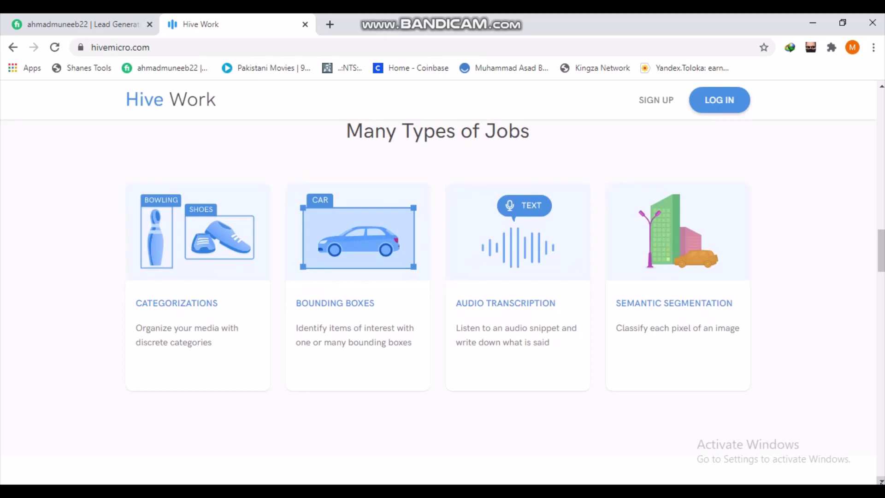
scroll(438, 263, up, 1)
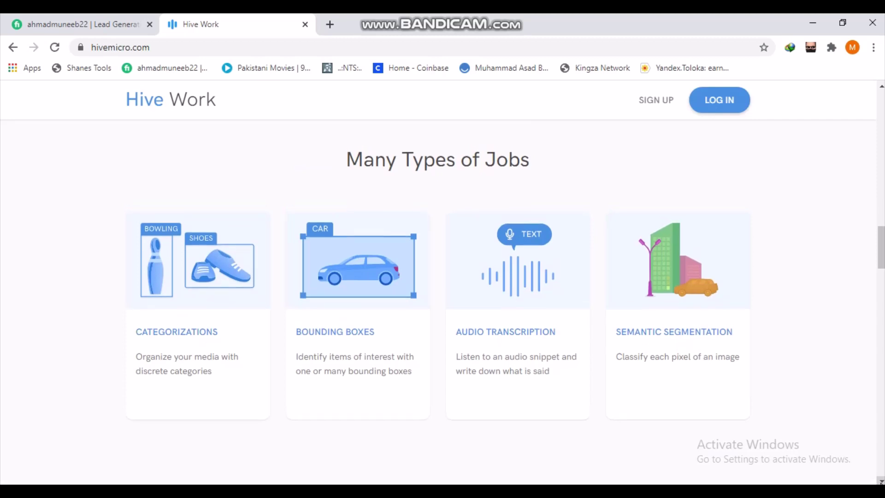
scroll(438, 277, up, 1)
scroll(438, 276, down, 8)
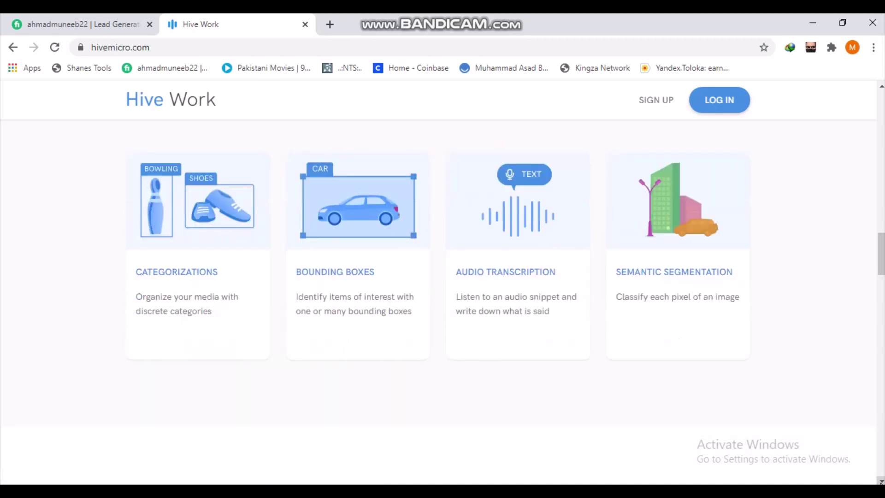
scroll(438, 276, down, 5)
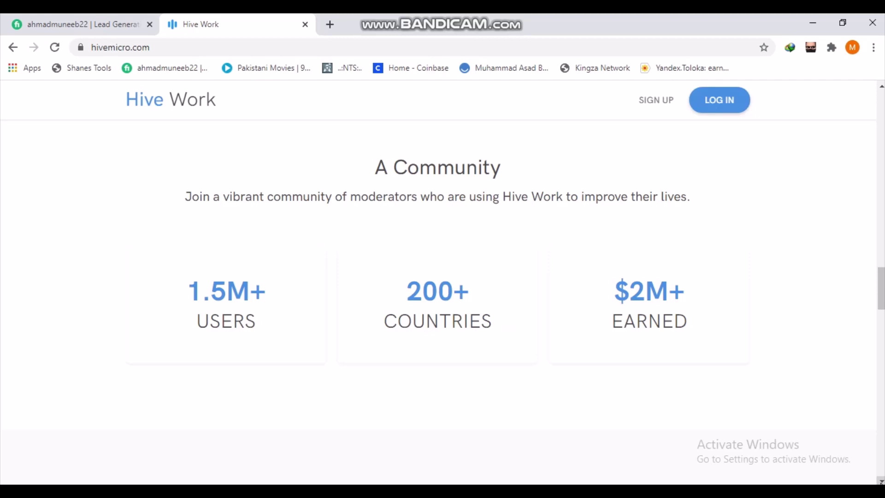
scroll(438, 276, down, 9)
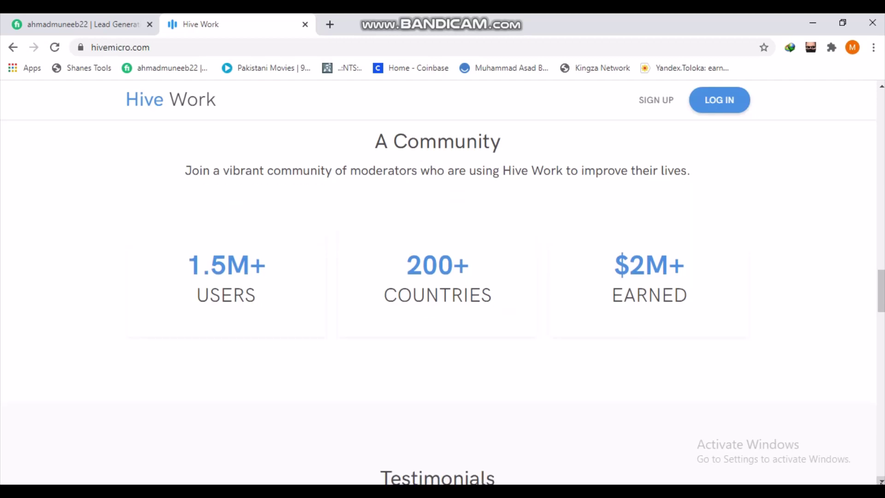
scroll(438, 277, down, 5)
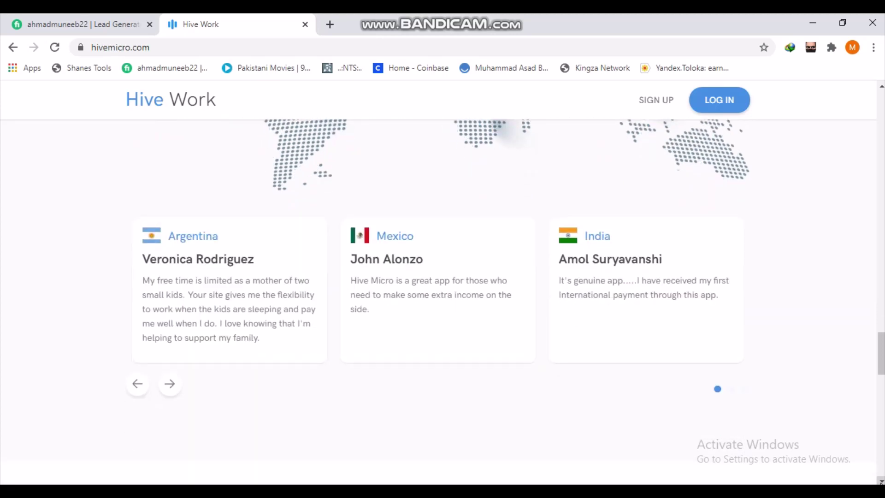
scroll(438, 276, up, 20)
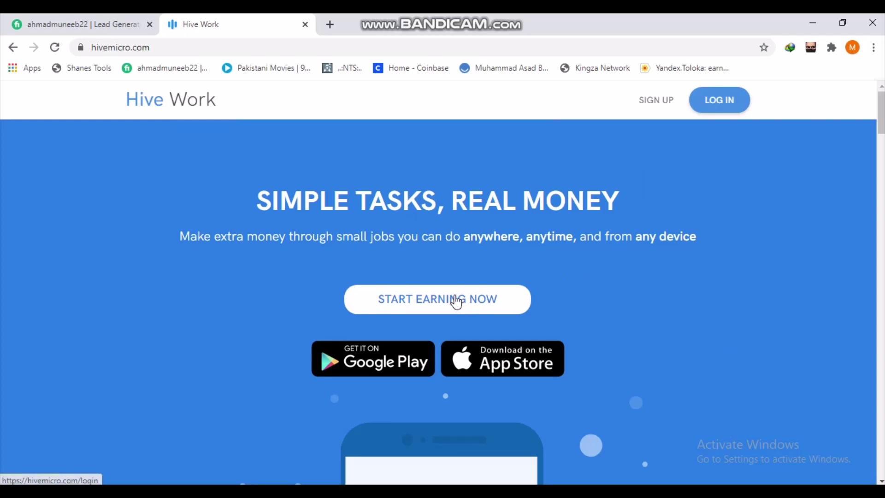
Step: Open the Sign Up form, review its fields, and continue with Facebook instead of filling it in
click(662, 103)
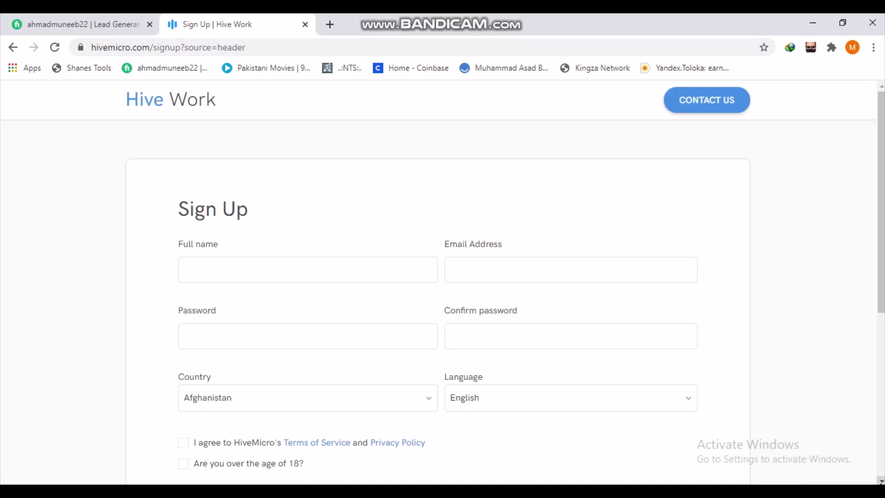
click(882, 482)
click(882, 481)
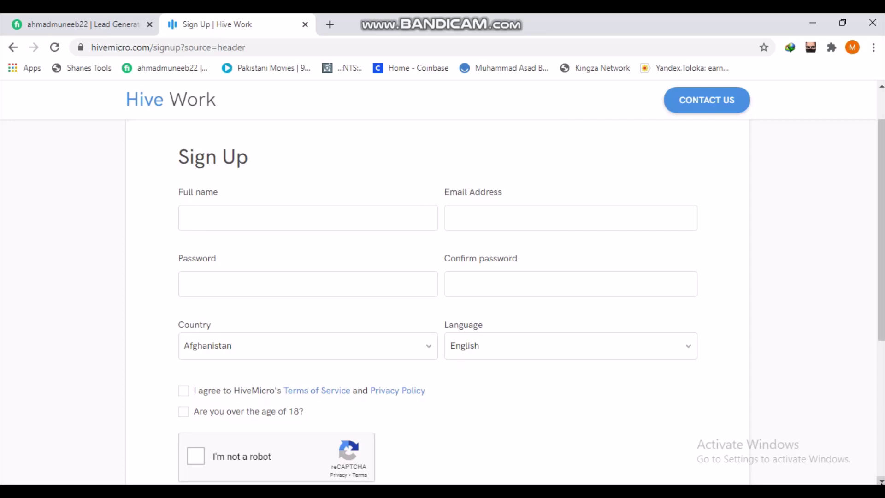
scroll(411, 342, down, 3)
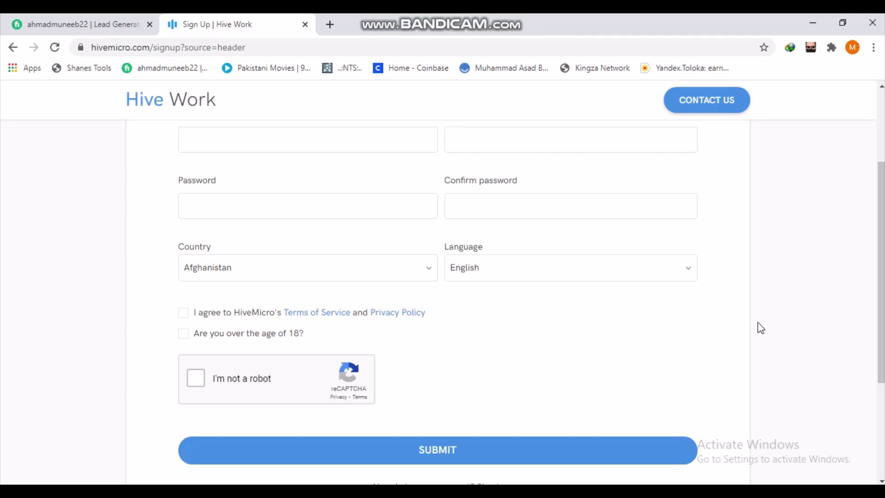
click(880, 481)
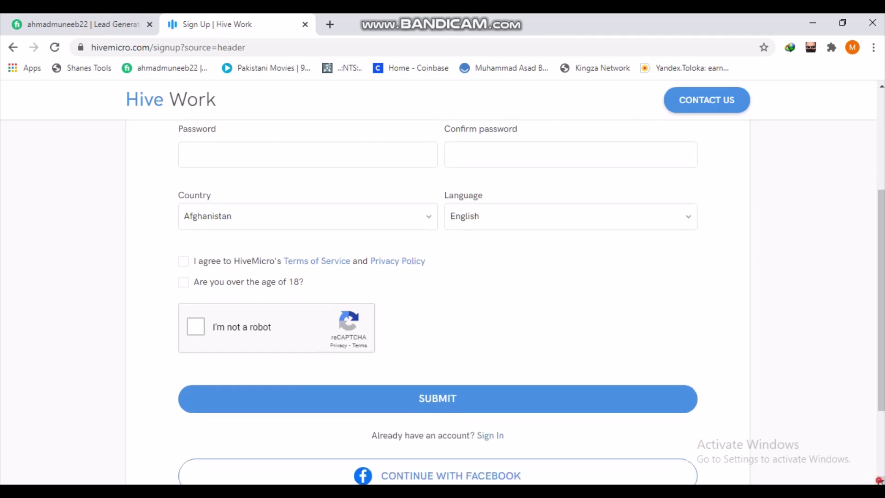
click(879, 481)
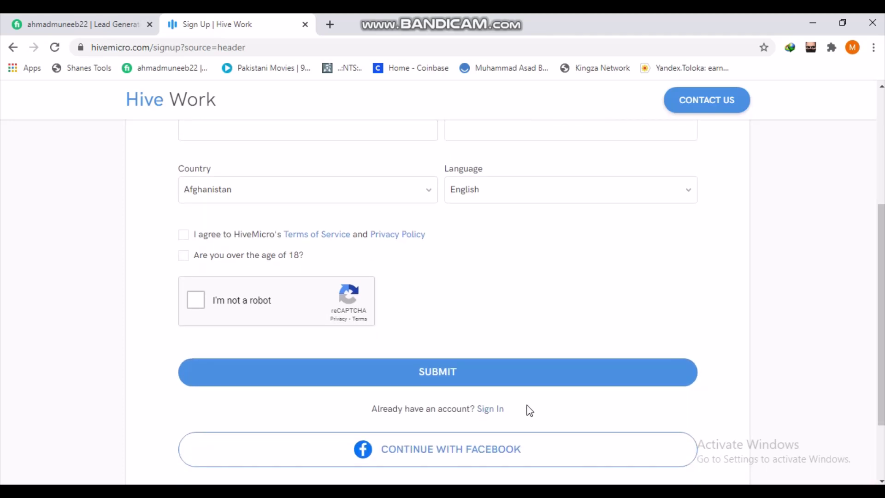
click(488, 448)
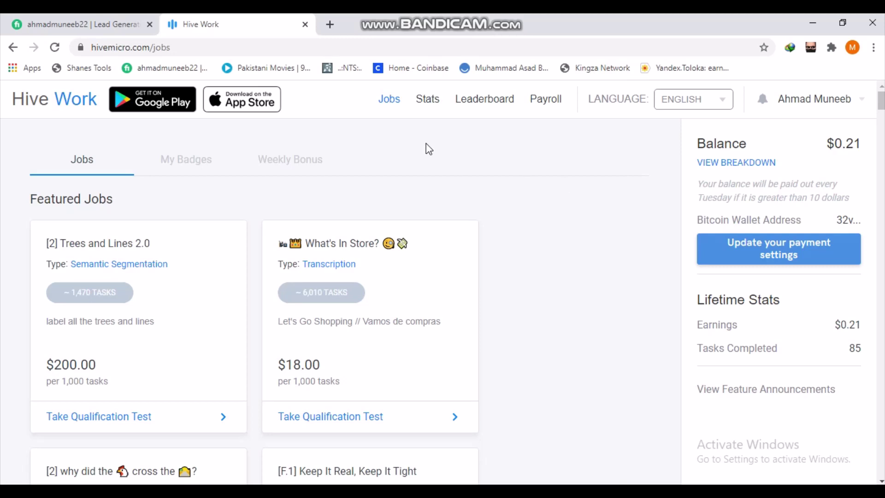
Step: View the account's Stats, Leaderboard and Payroll pages one after another
click(432, 101)
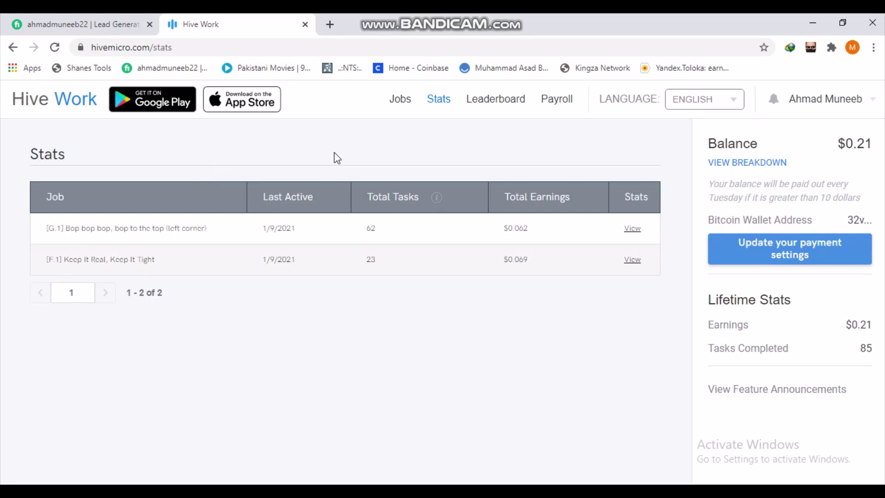
click(497, 102)
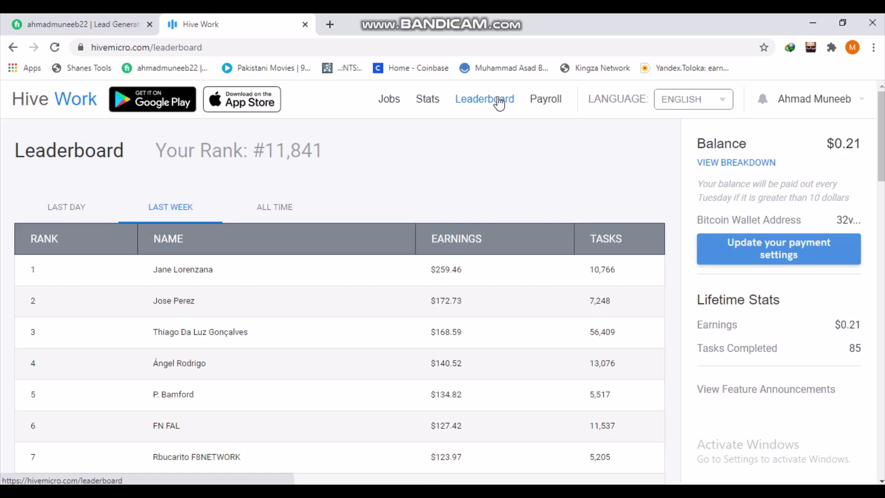
click(537, 101)
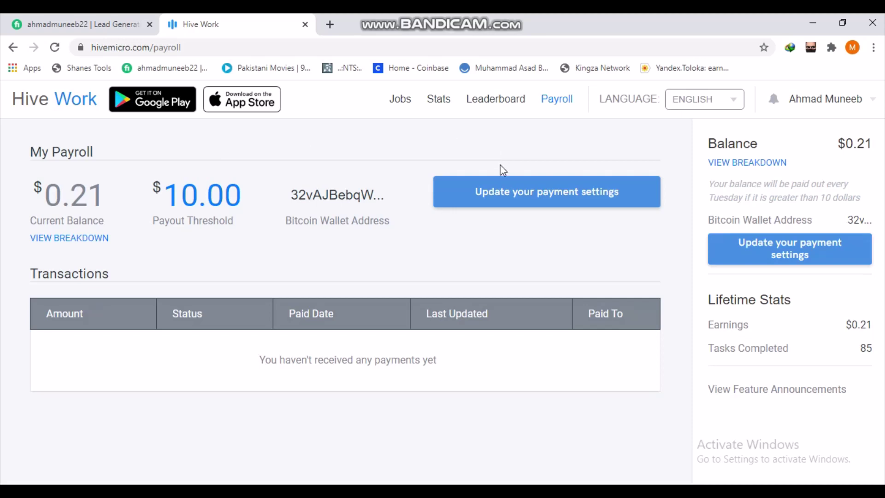
Step: Open the payment settings from Payroll and examine the proof of address and government ID under Identity Verification
click(504, 193)
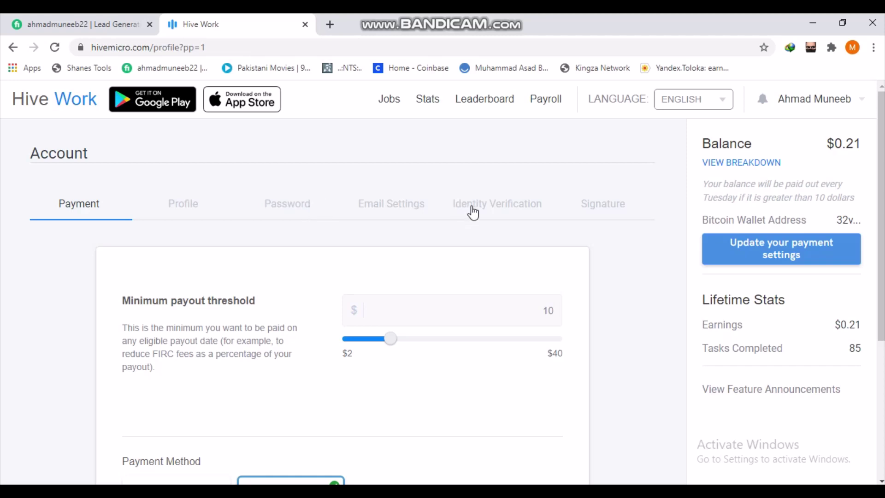
click(473, 213)
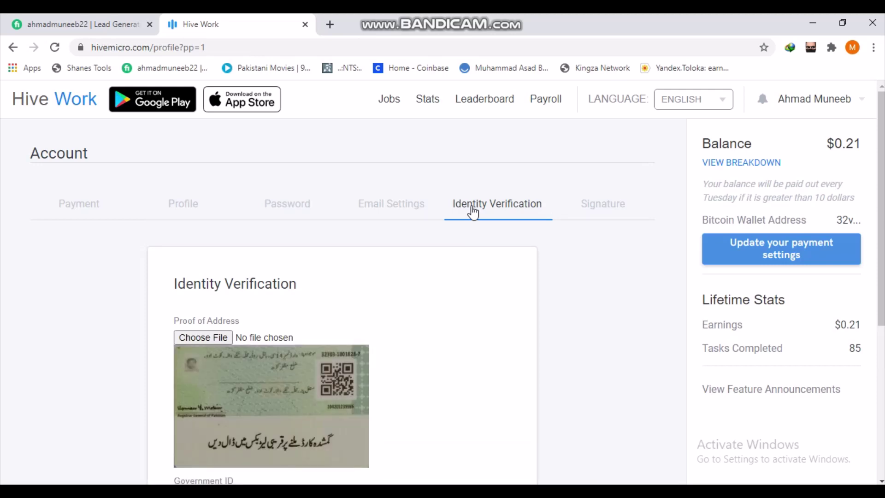
scroll(474, 213, down, 6)
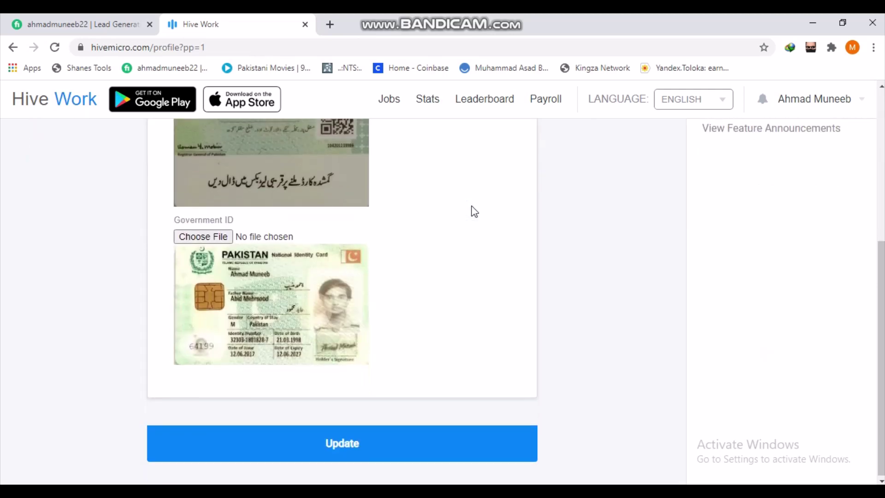
scroll(473, 213, up, 5)
scroll(473, 213, up, 1)
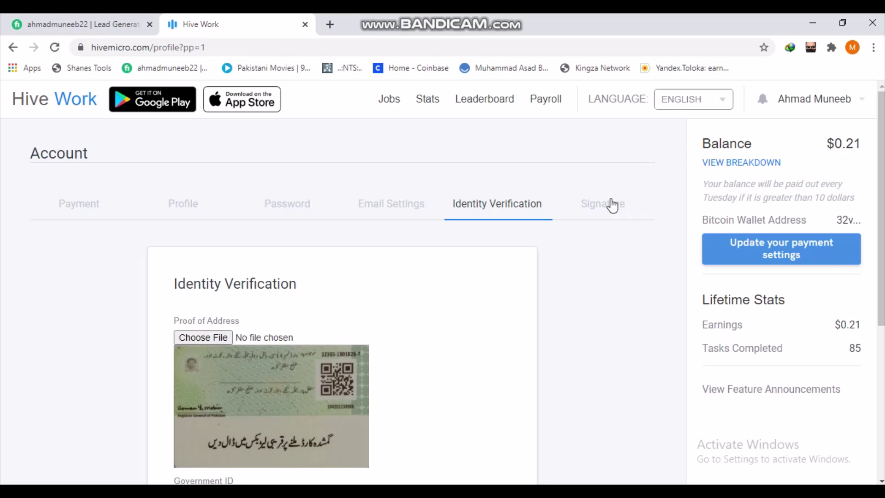
Step: Open the Jobs page and examine the types, descriptions and pay rates of the Featured Jobs
click(390, 100)
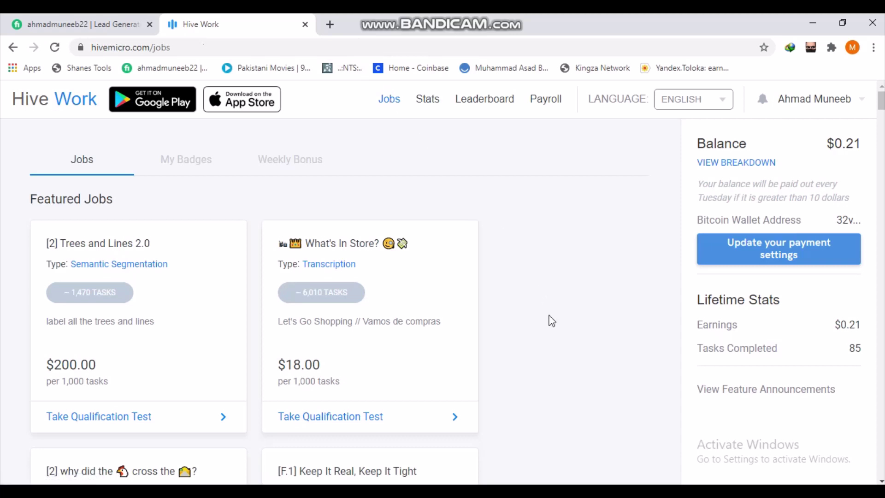
scroll(552, 321, down, 5)
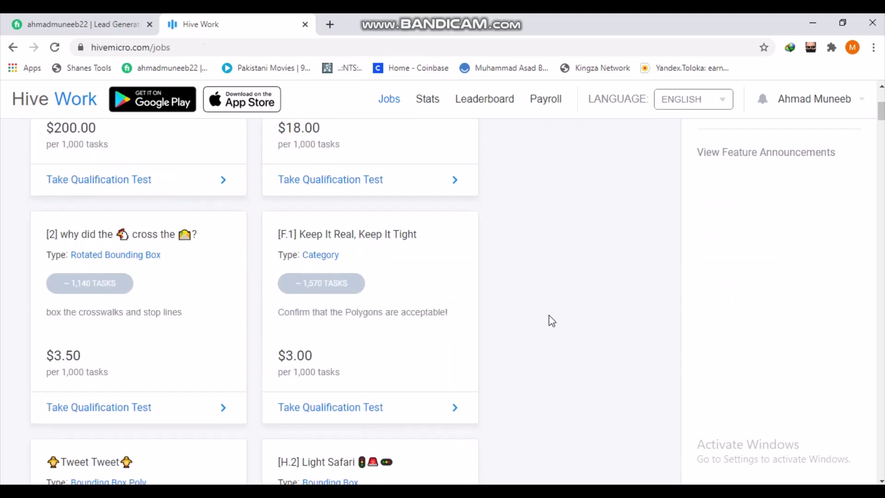
scroll(552, 321, down, 4)
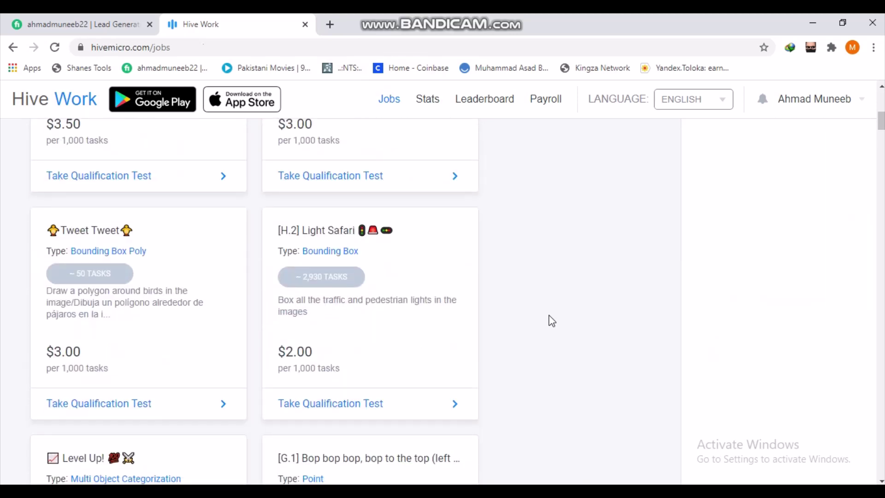
scroll(552, 320, down, 2)
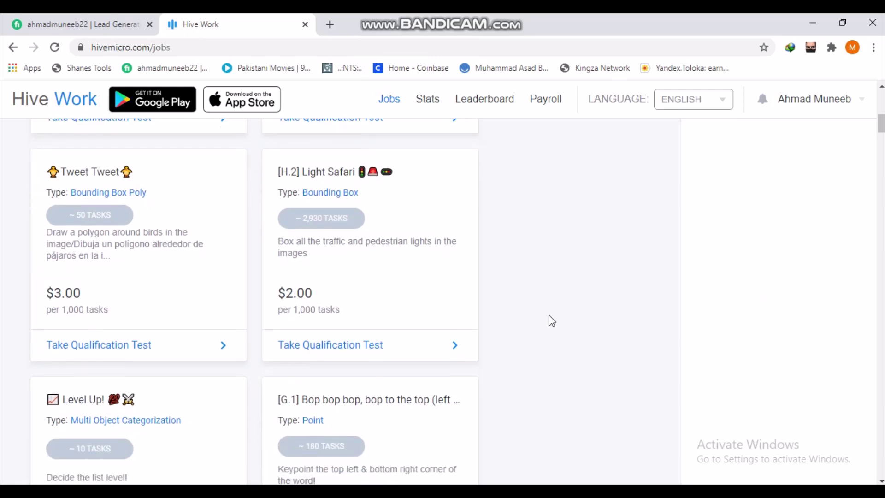
scroll(552, 321, down, 6)
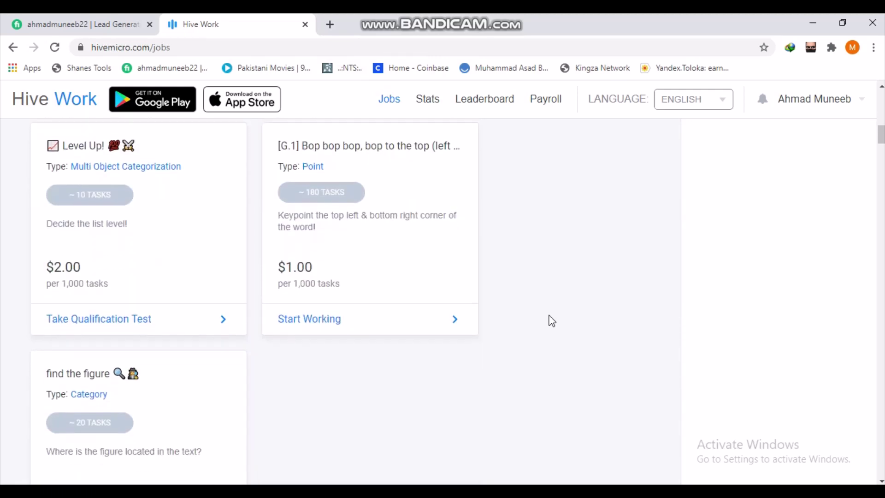
scroll(552, 321, up, 3)
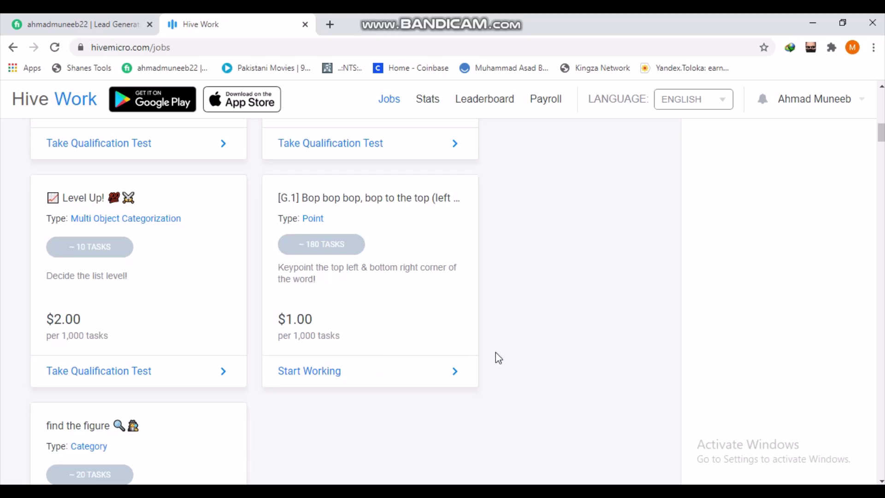
Step: Examine the New Jobs listings, comparing their job types, task descriptions and pay per 1,000 tasks
scroll(496, 353, down, 8)
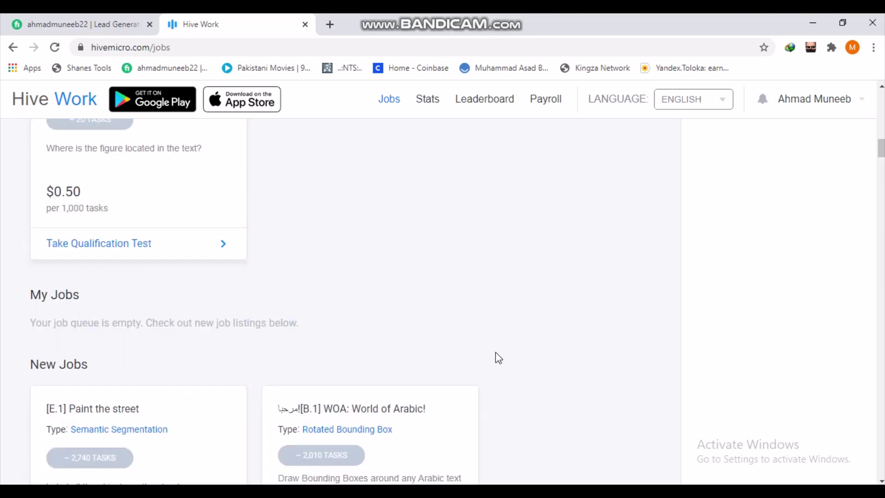
scroll(496, 352, down, 5)
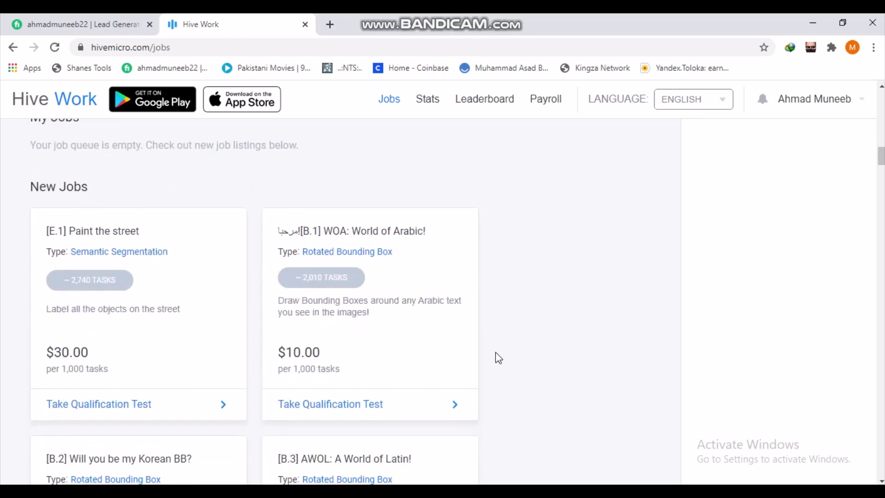
scroll(495, 353, down, 6)
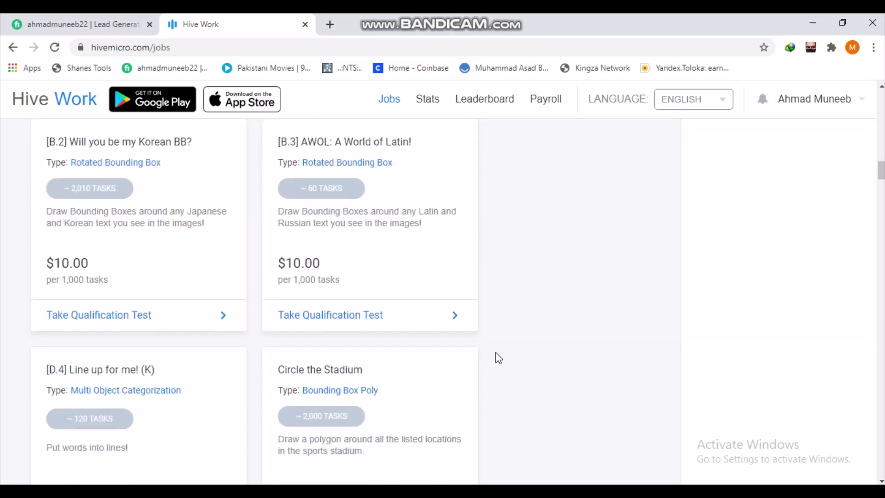
scroll(496, 352, down, 1)
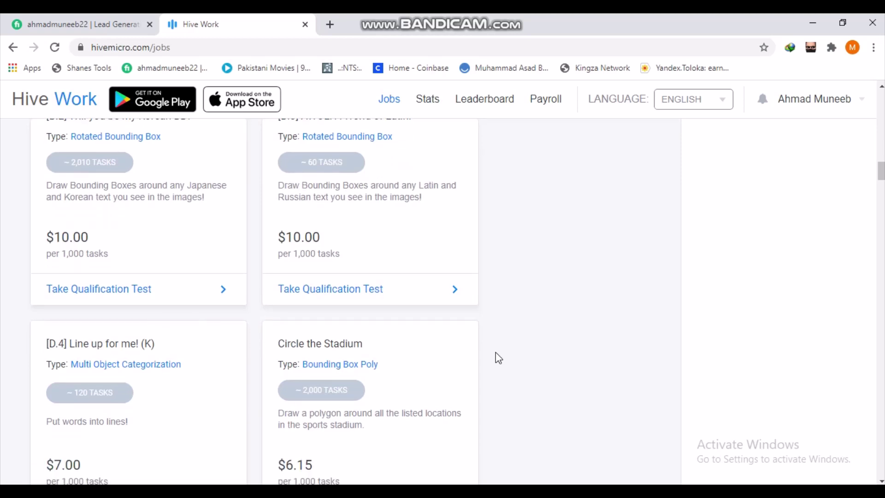
scroll(496, 352, down, 1)
scroll(496, 352, down, 2)
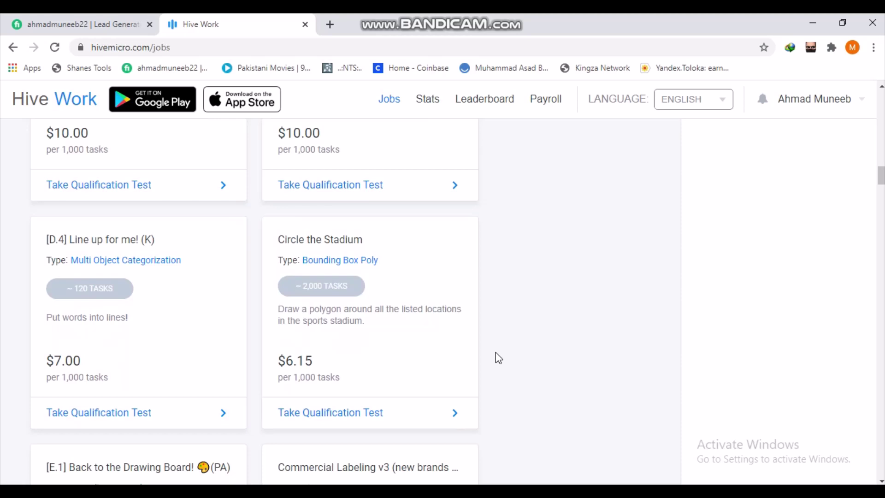
scroll(496, 352, down, 3)
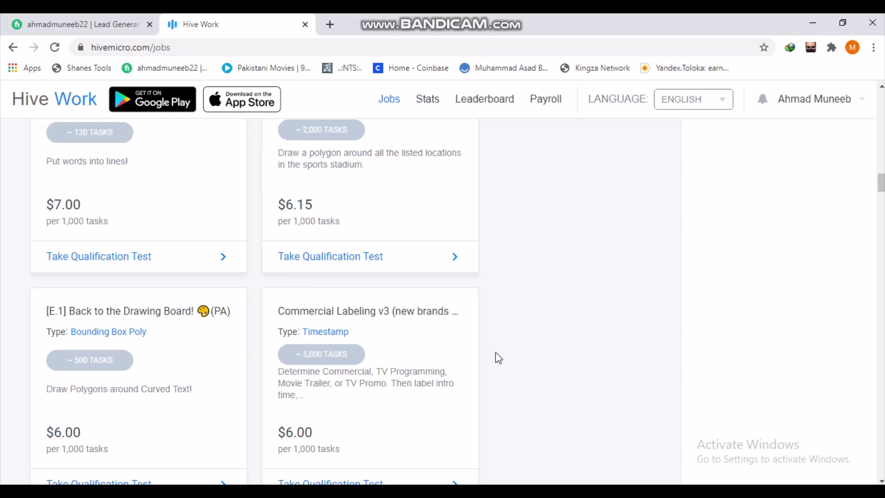
scroll(498, 358, down, 2)
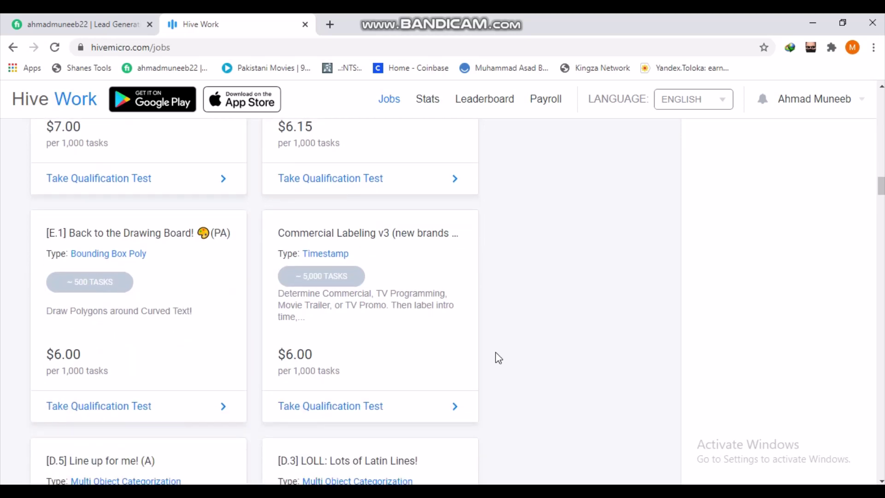
scroll(497, 353, down, 4)
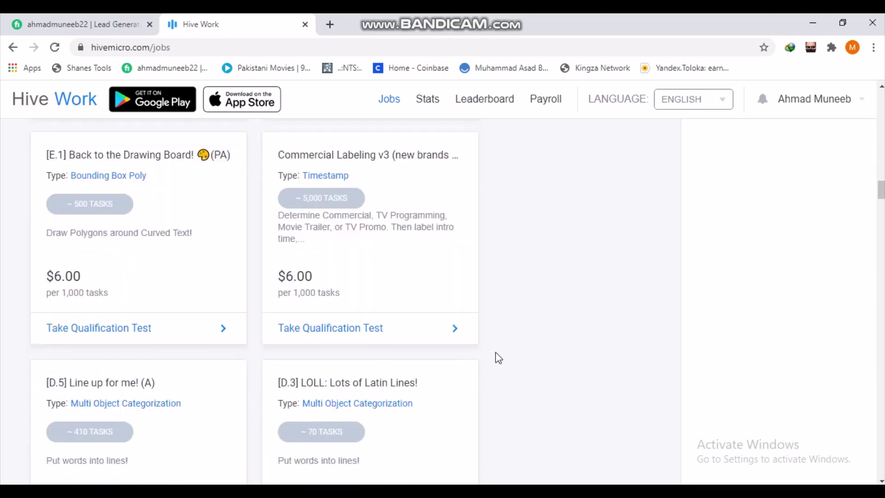
scroll(496, 352, down, 1)
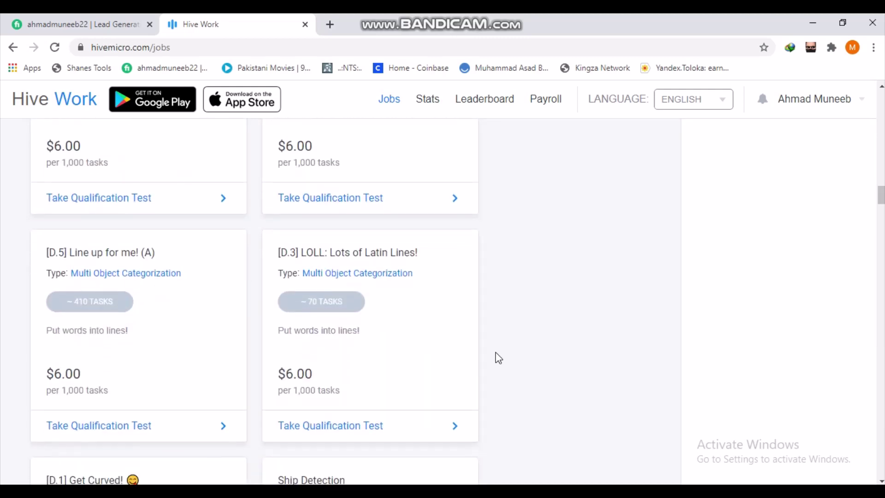
scroll(496, 353, down, 10)
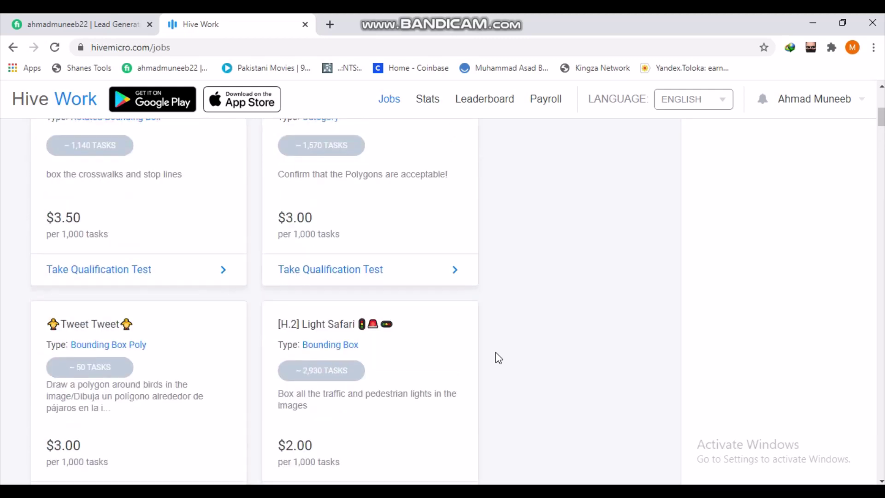
Step: Start the qualification test for the featured job "[F.1] Keep It Real, Keep It Tight"
scroll(496, 352, up, 8)
scroll(497, 352, down, 3)
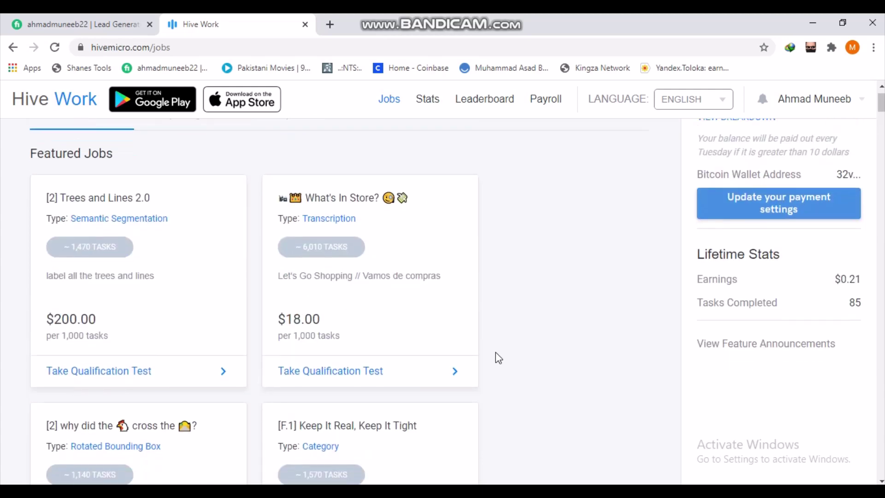
scroll(497, 352, down, 1)
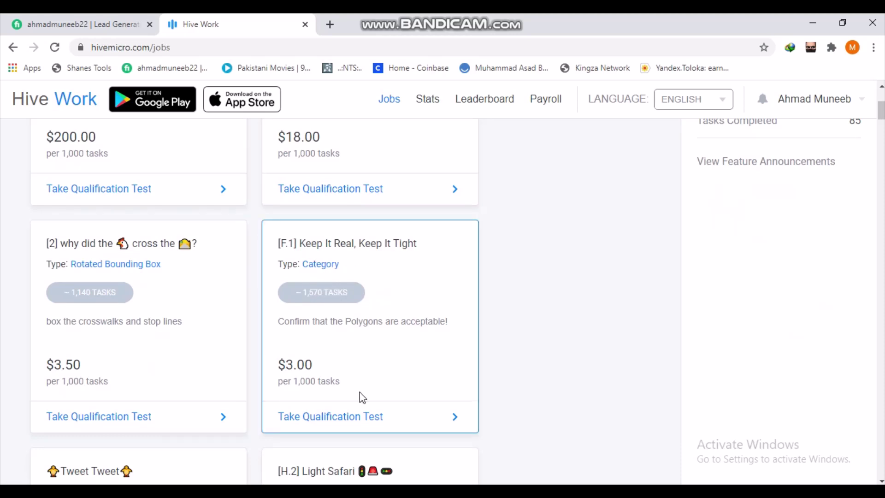
click(358, 417)
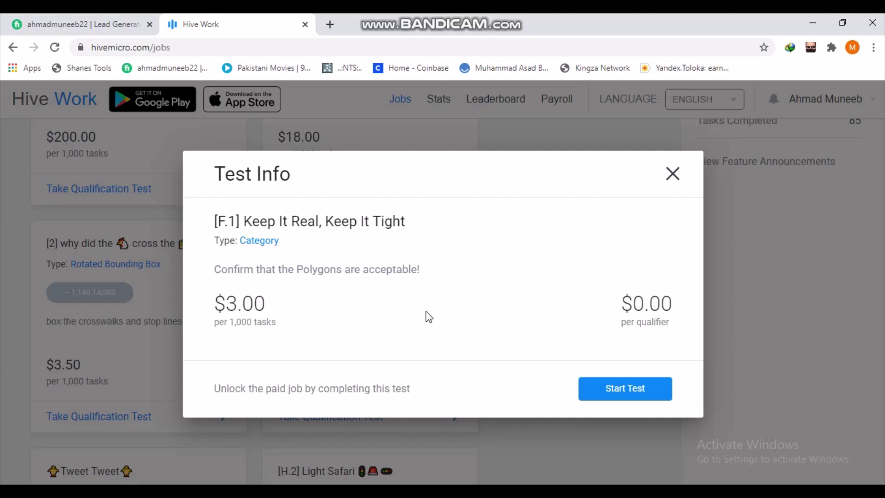
click(604, 392)
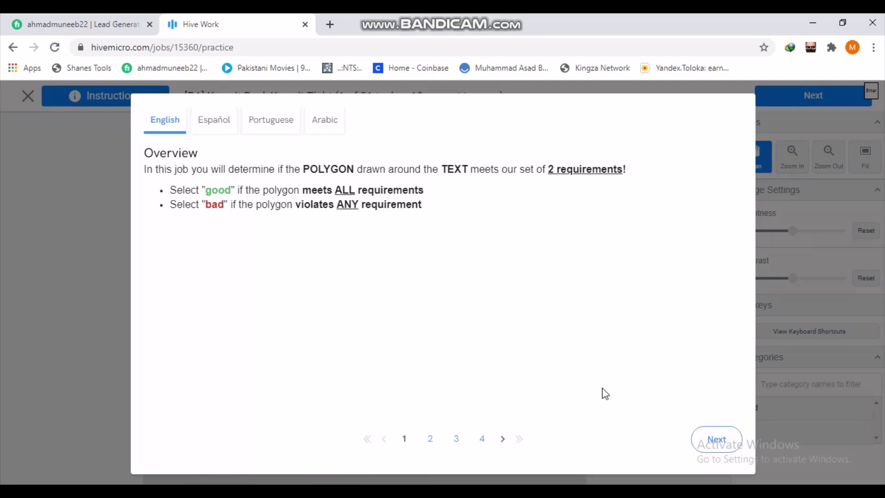
Step: Read the English instructions through page 4, including Requirement 1 on tight polygons, and begin the section test
click(719, 450)
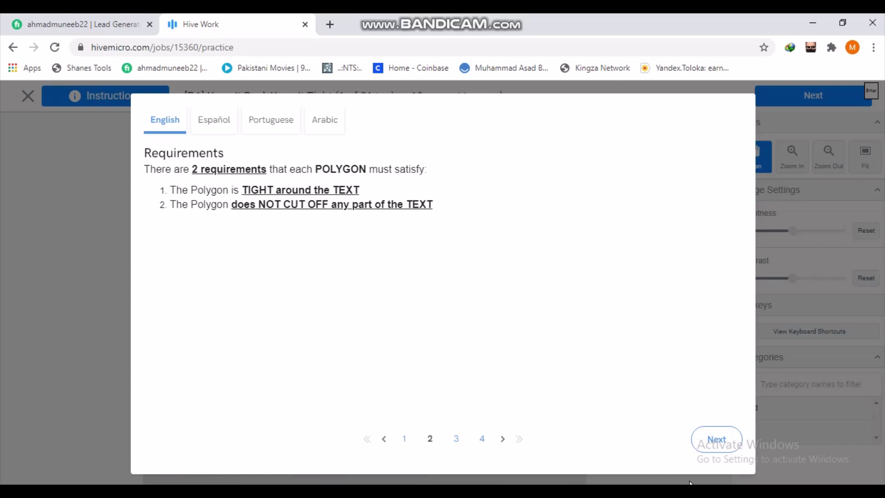
click(715, 438)
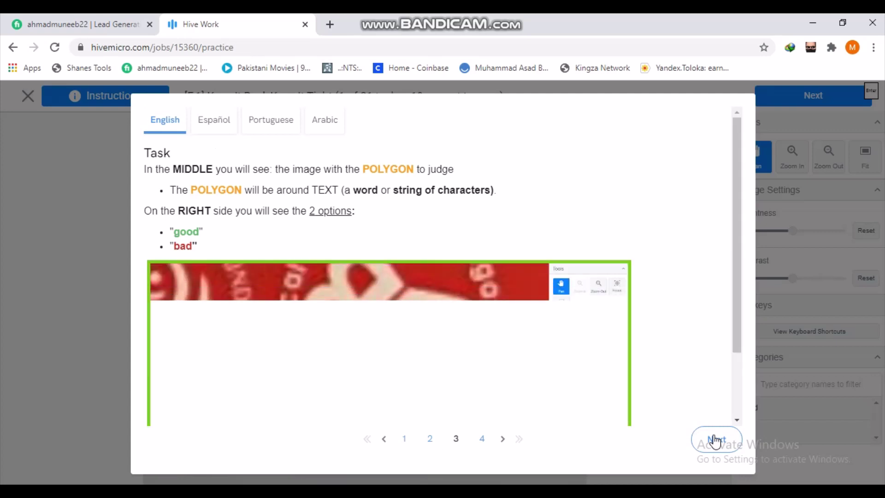
click(738, 419)
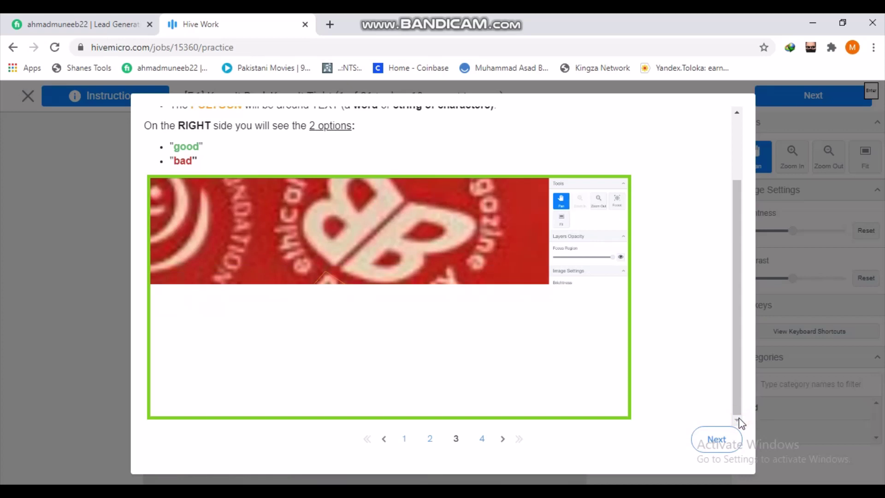
click(716, 440)
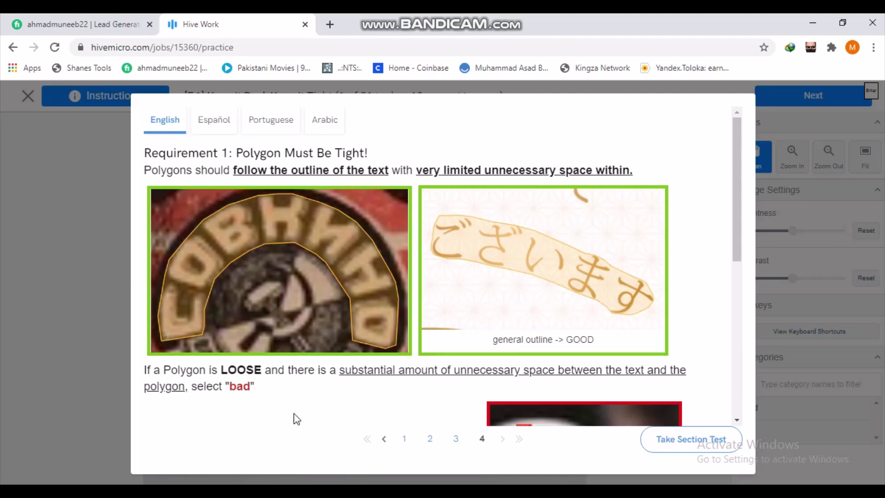
click(737, 420)
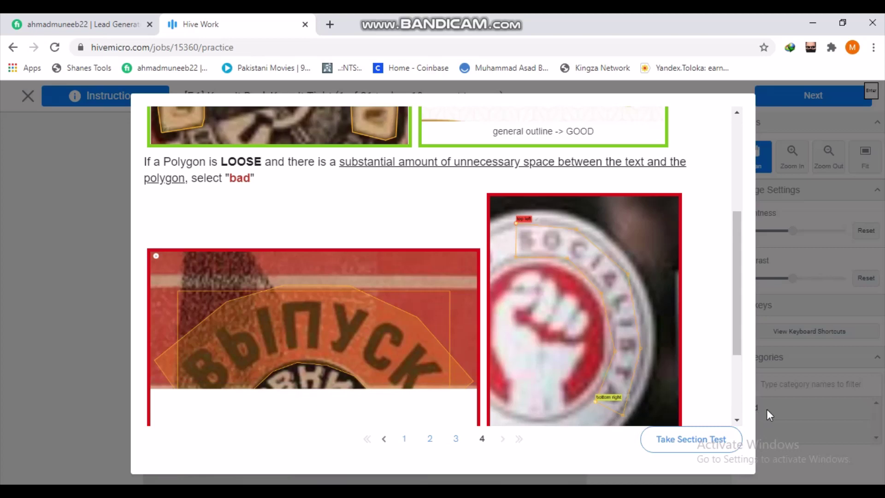
scroll(737, 404, down, 3)
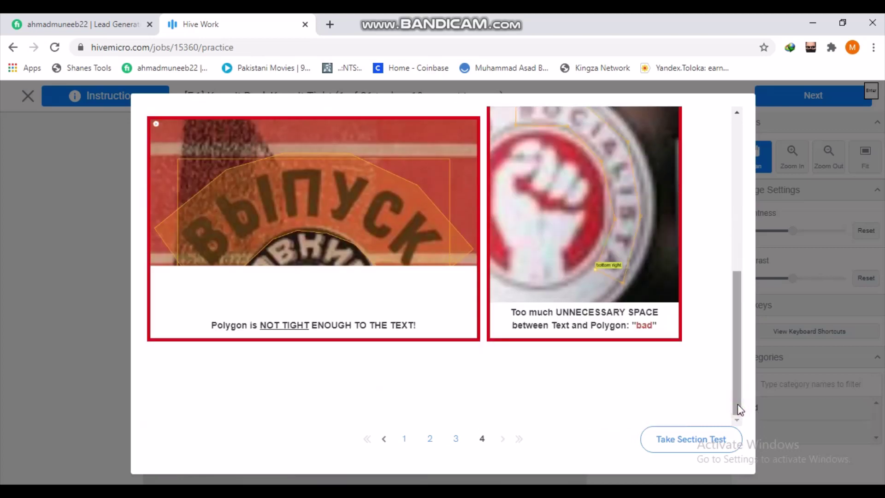
click(704, 439)
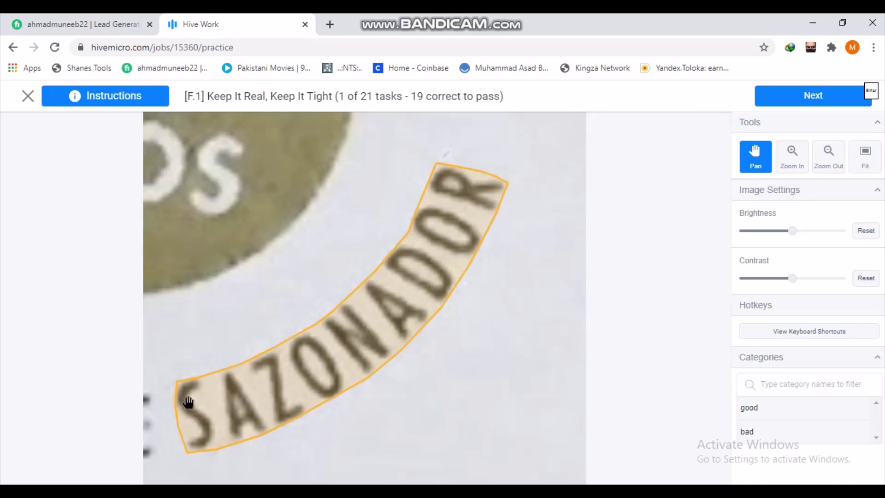
Step: Enlarge the SAZONADOR image, categorize its polygon as good, submit the answer and continue to the second task
click(789, 161)
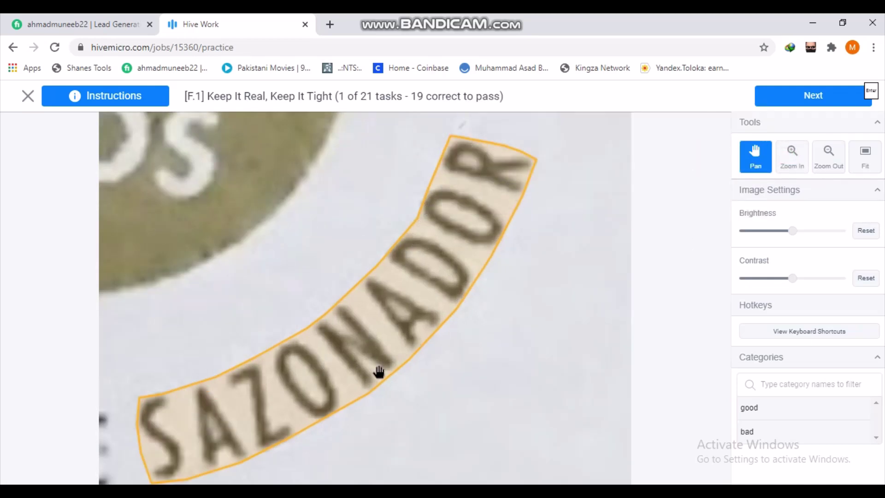
click(757, 417)
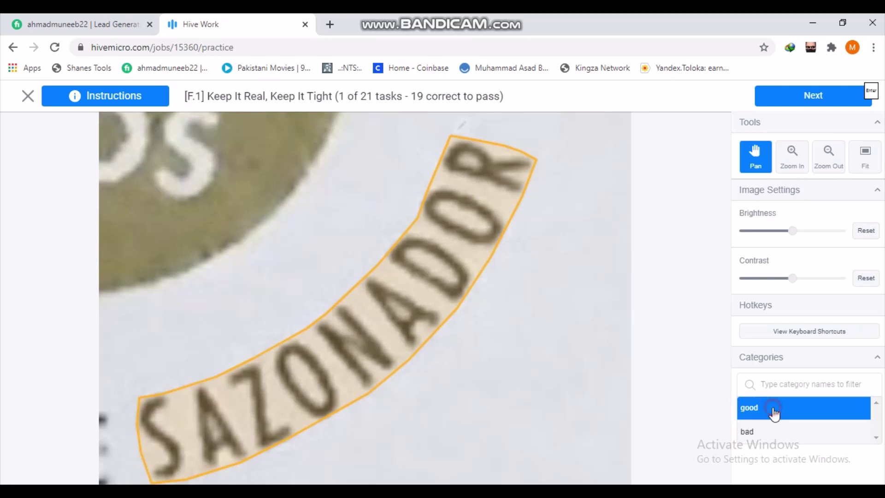
click(803, 97)
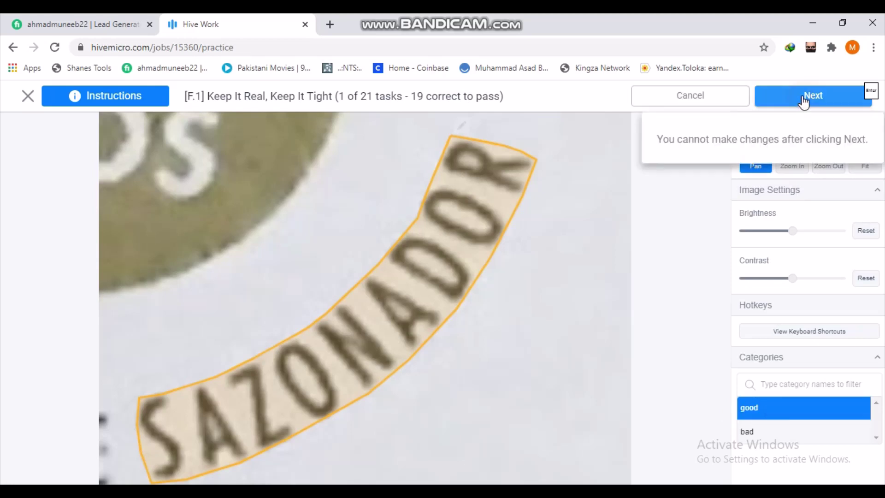
click(803, 97)
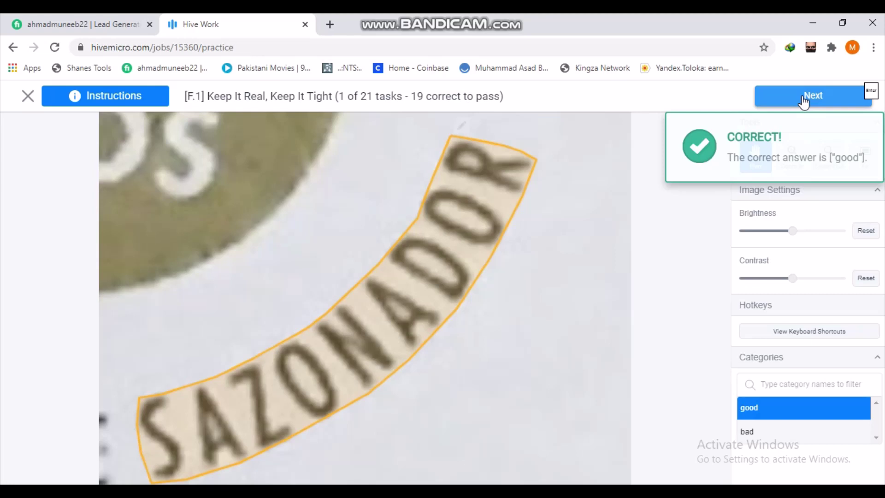
click(802, 98)
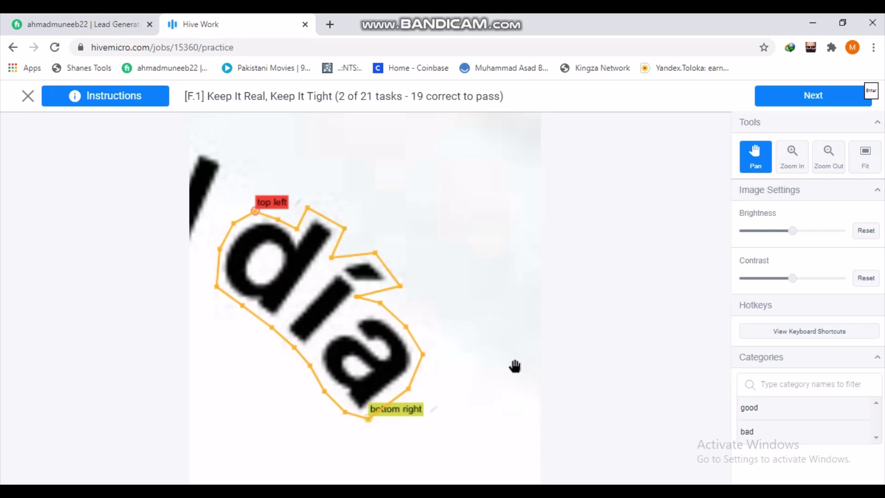
Step: Categorize the polygon around "día" as bad, submit the answer and continue to the next instructions
click(782, 437)
click(813, 105)
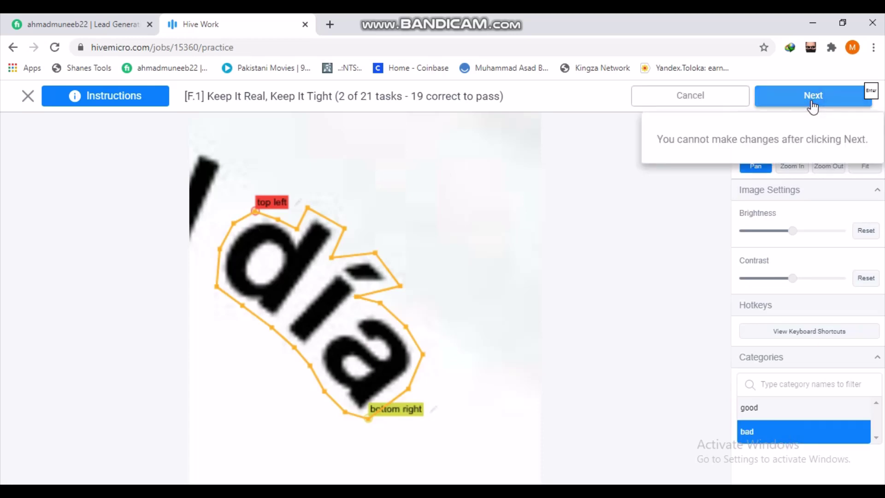
click(813, 106)
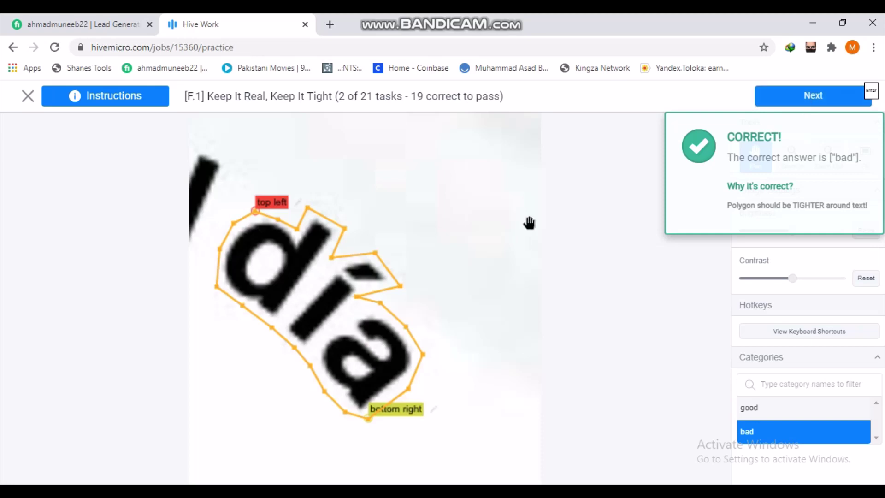
click(823, 95)
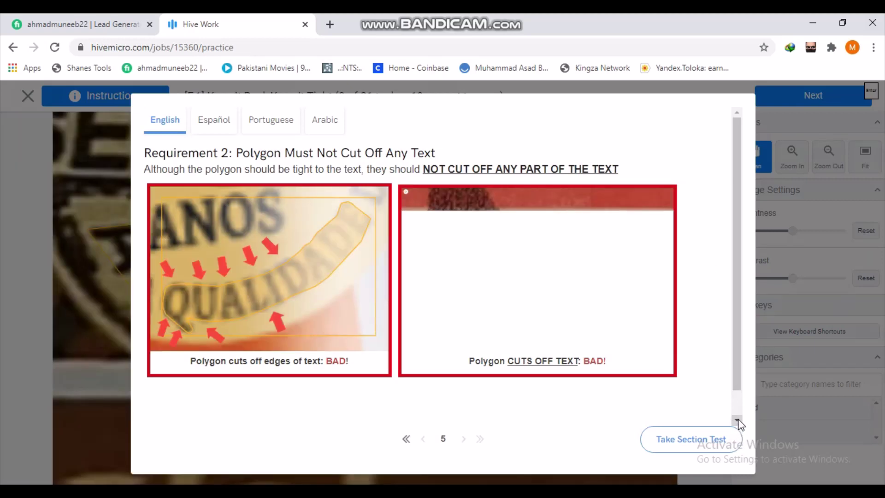
Step: Read Requirement 2 on text cut-offs, take the section test, and submit the "ARTESANAL" polygon as bad
click(739, 420)
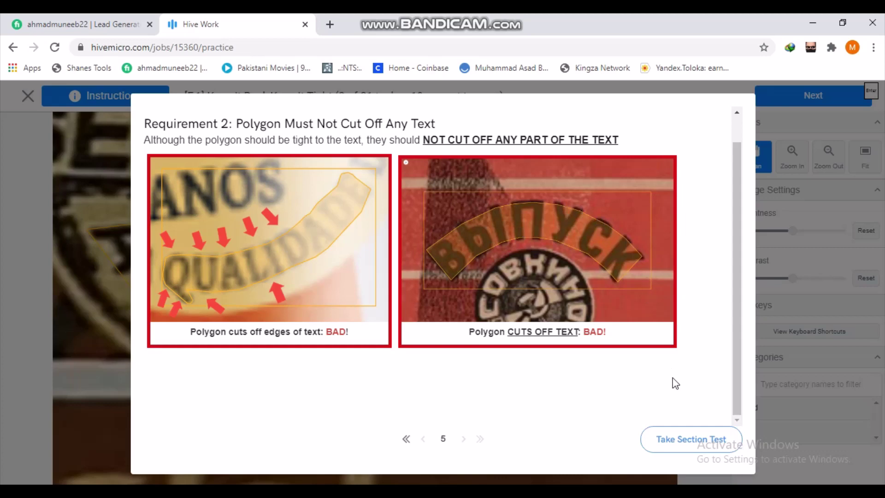
click(687, 438)
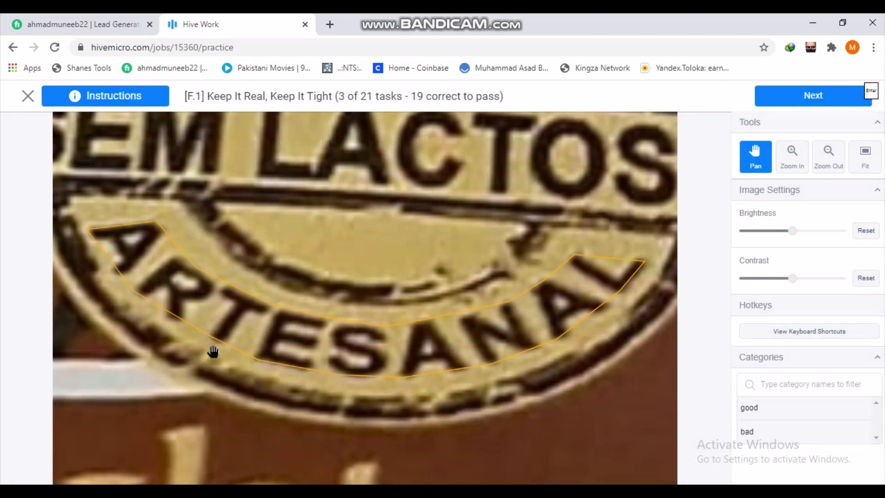
click(805, 433)
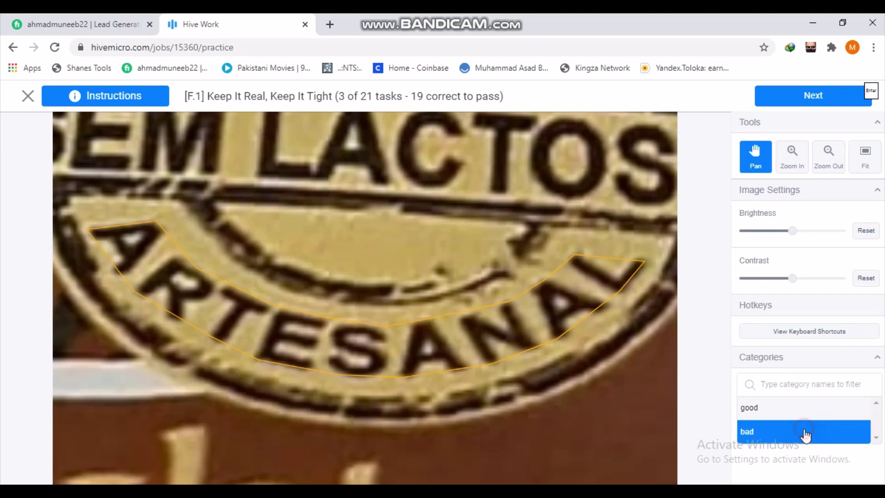
click(819, 96)
click(819, 95)
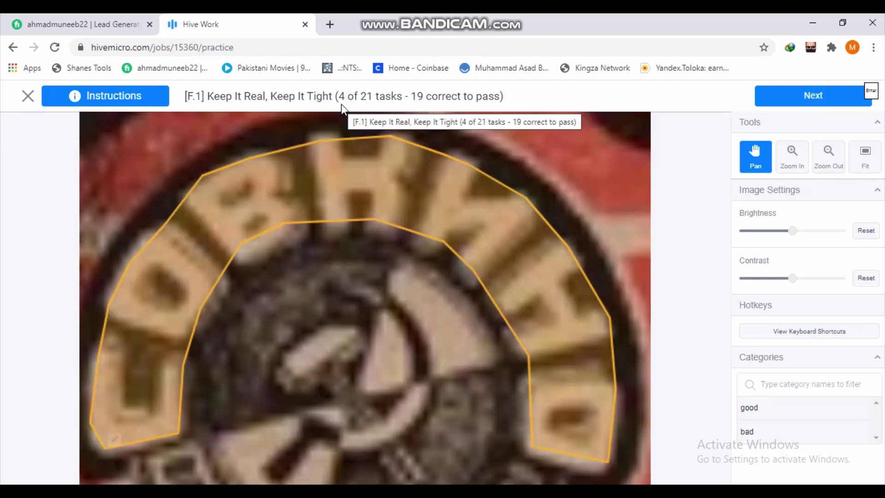
Step: Categorize the polygon around the arched lettering on the round emblem as bad, submit it and continue to the next instructions
click(795, 435)
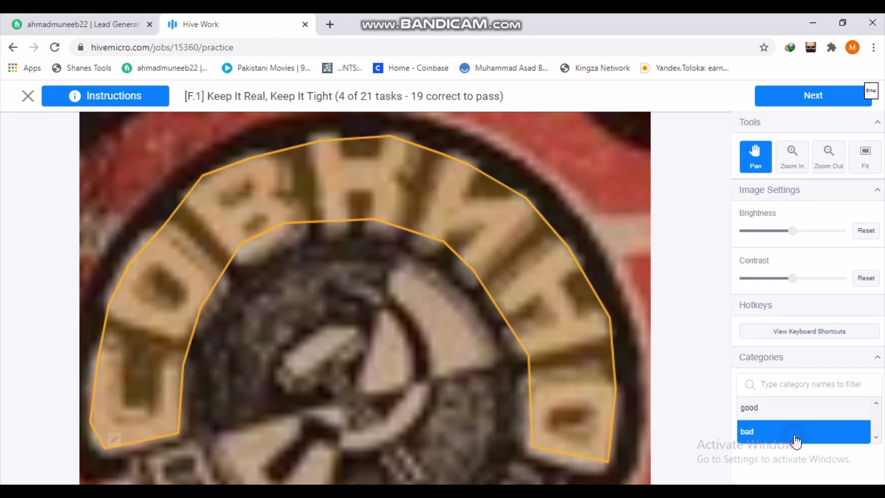
click(806, 102)
click(804, 92)
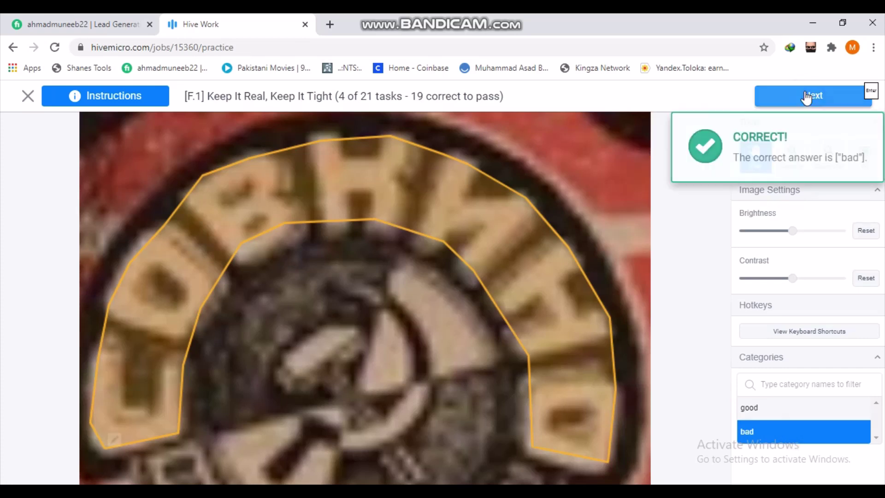
click(805, 97)
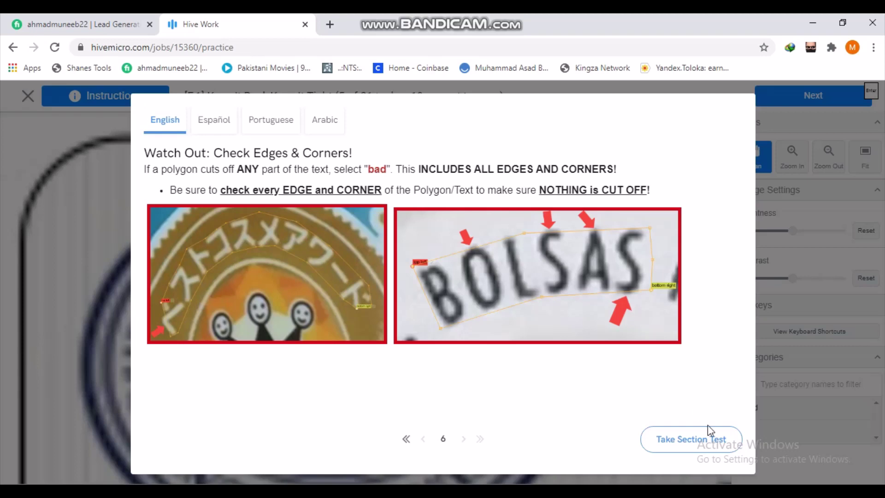
Step: Begin the section test on edges and corners, categorize the "BICENTENARIA" polygon as bad and submit the answer
click(712, 438)
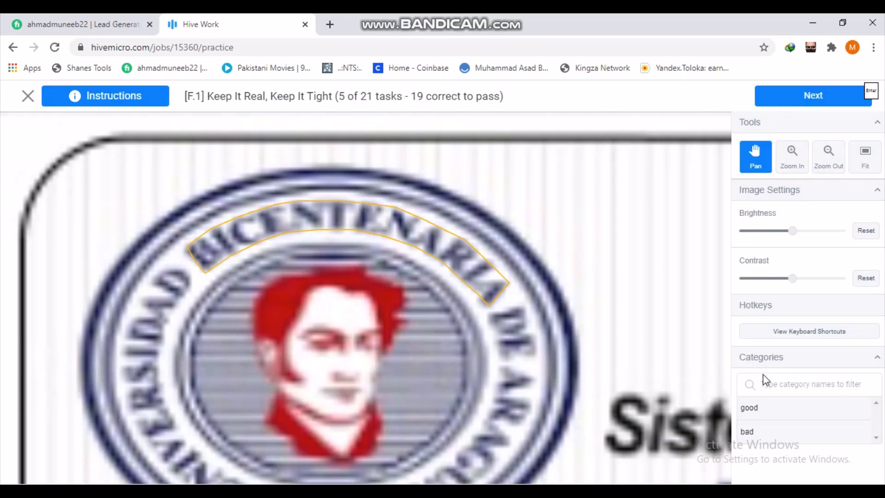
click(767, 435)
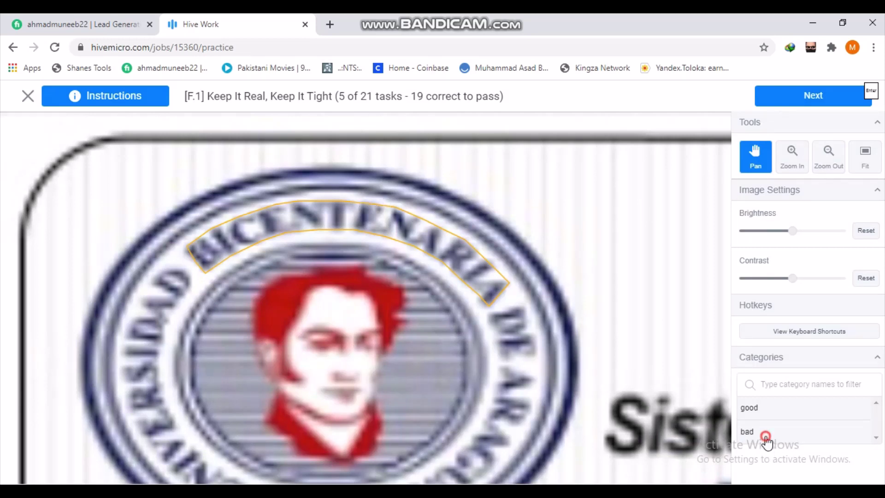
click(789, 95)
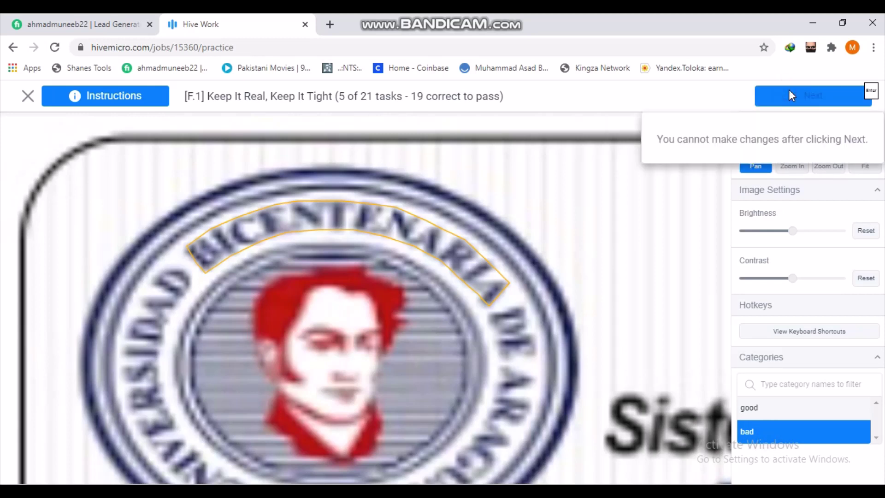
click(790, 95)
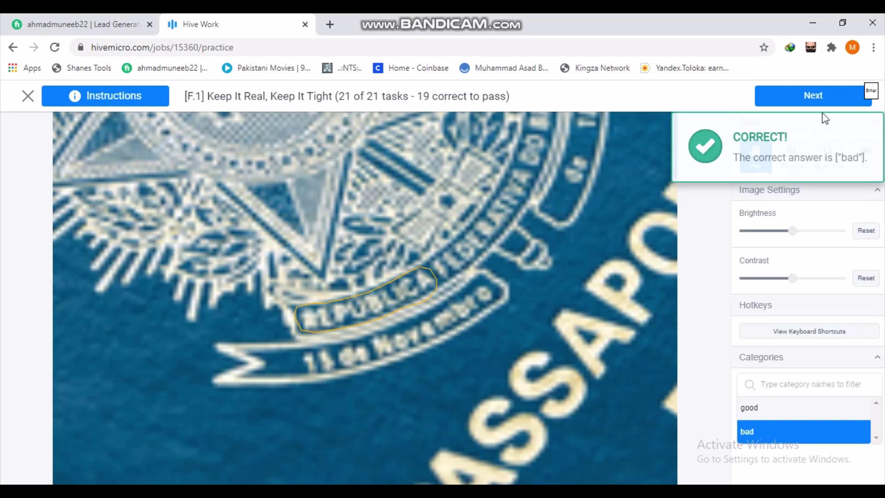
Step: Finish the last task of the qualification test, review the result with its feedback section and close the summary
click(815, 99)
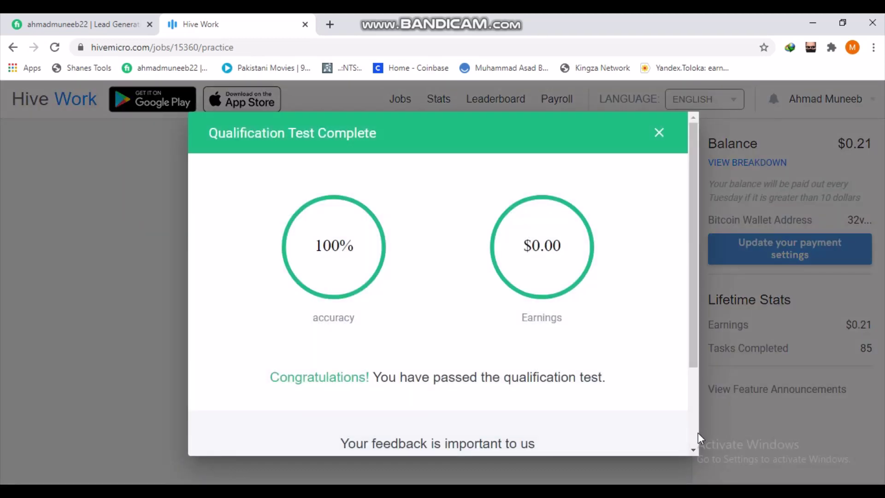
click(693, 450)
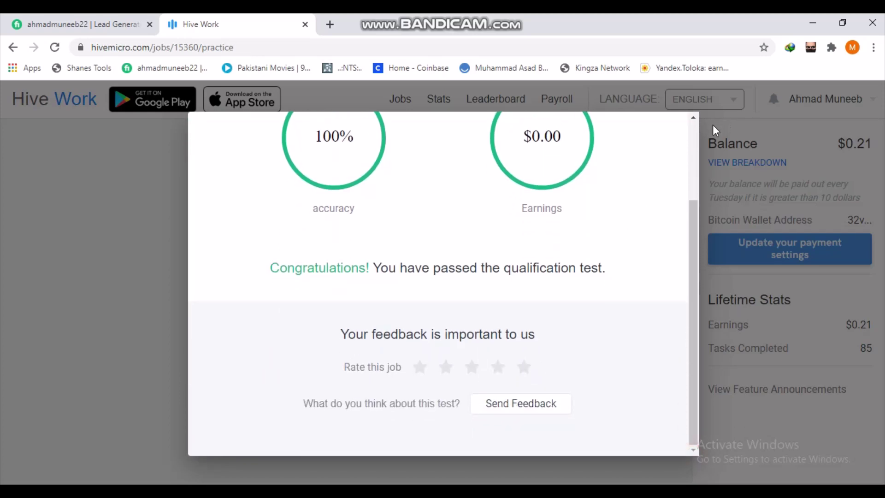
click(691, 144)
click(660, 133)
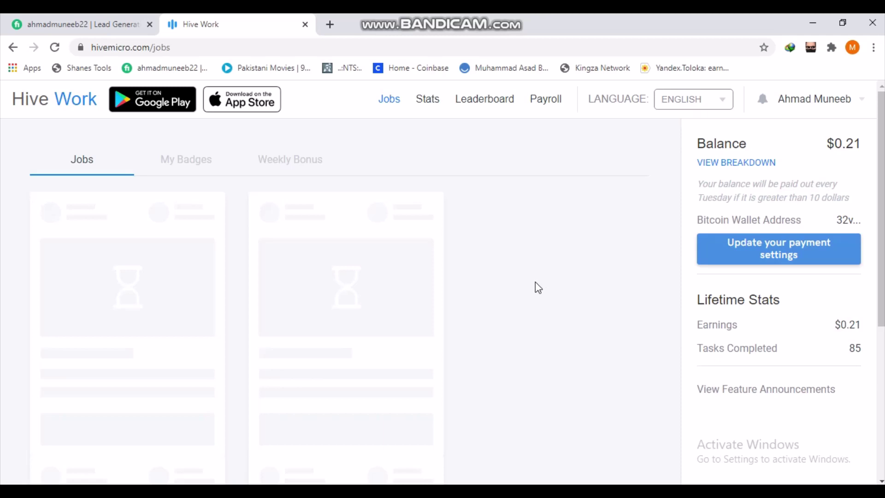
Step: Start working on the job "[F.1] Keep It Real, Keep It Tight" and submit the "ARTESANAIS" polygon as bad
scroll(536, 283, down, 1)
scroll(536, 283, down, 4)
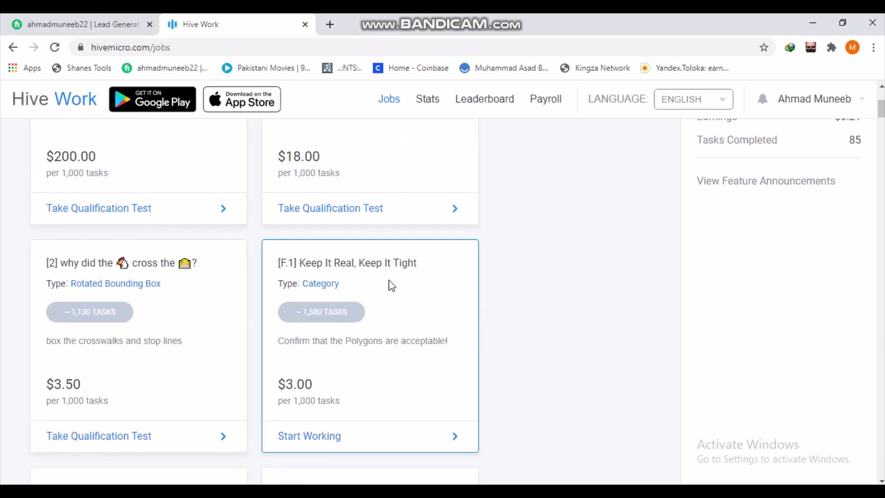
click(361, 435)
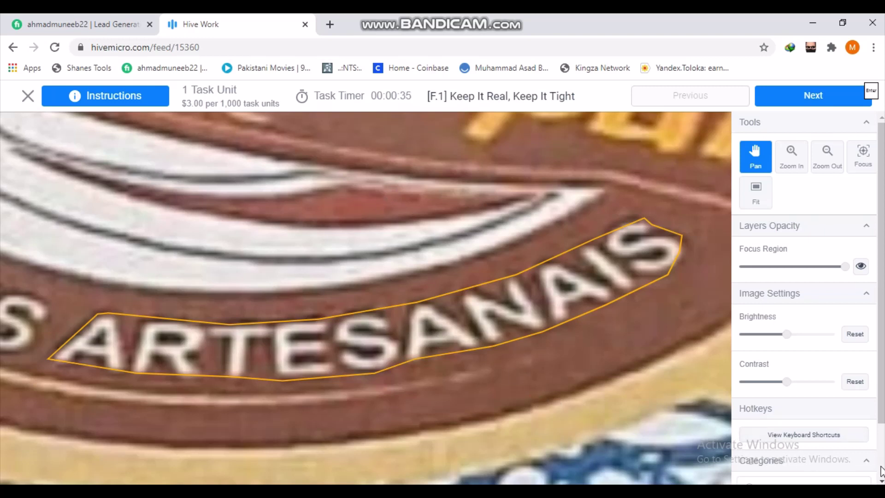
scroll(802, 456, down, 2)
click(798, 468)
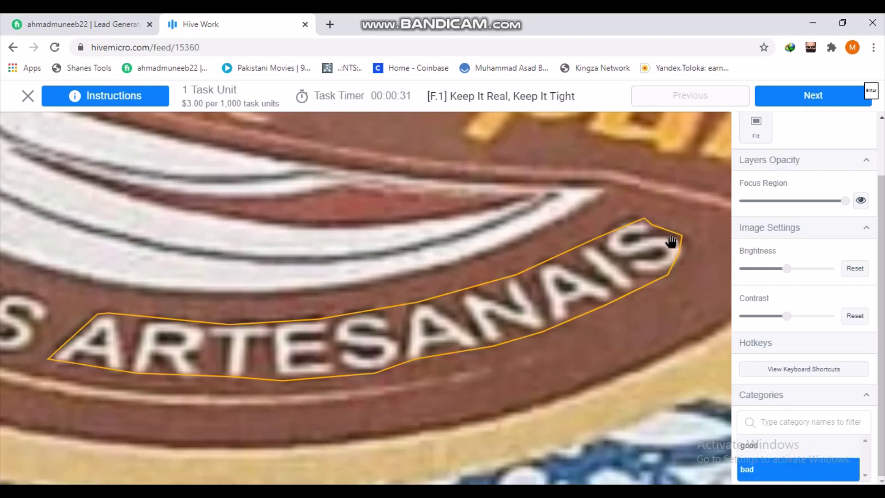
click(781, 103)
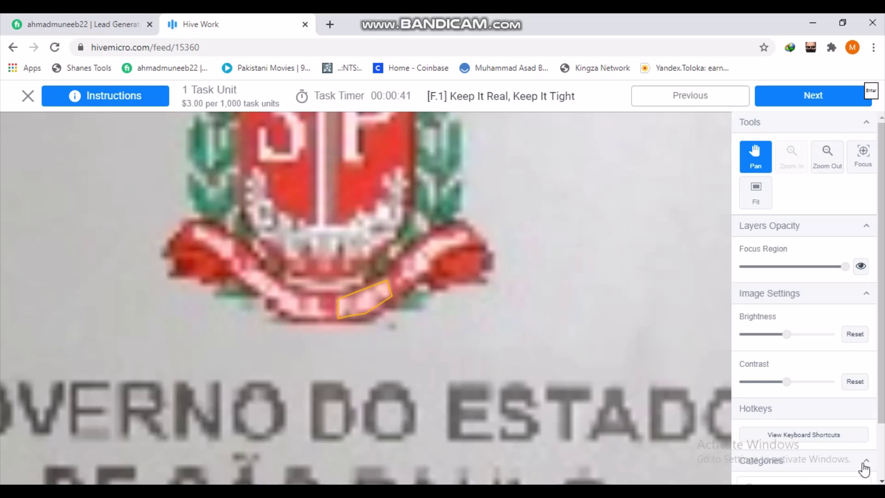
Step: Categorize the polygons on the coat of arms' red ribbon and on the blurry text over pale fabric as bad, submitting each answer
scroll(858, 468, down, 2)
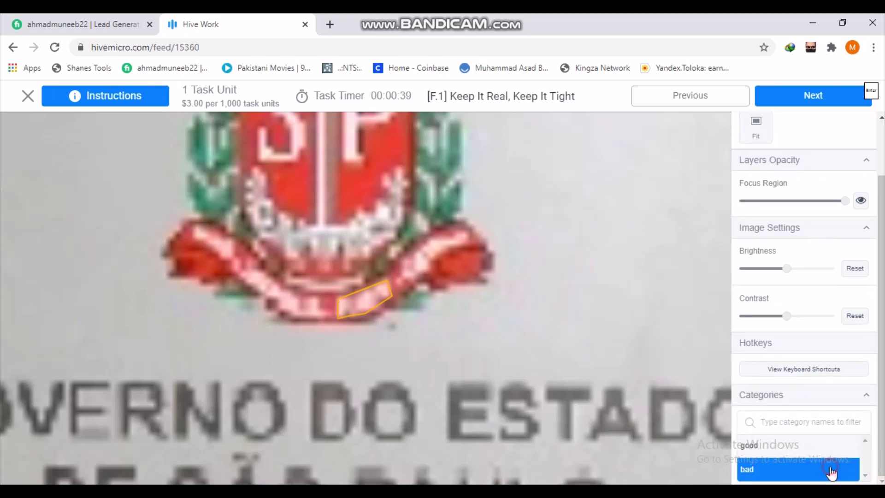
click(830, 100)
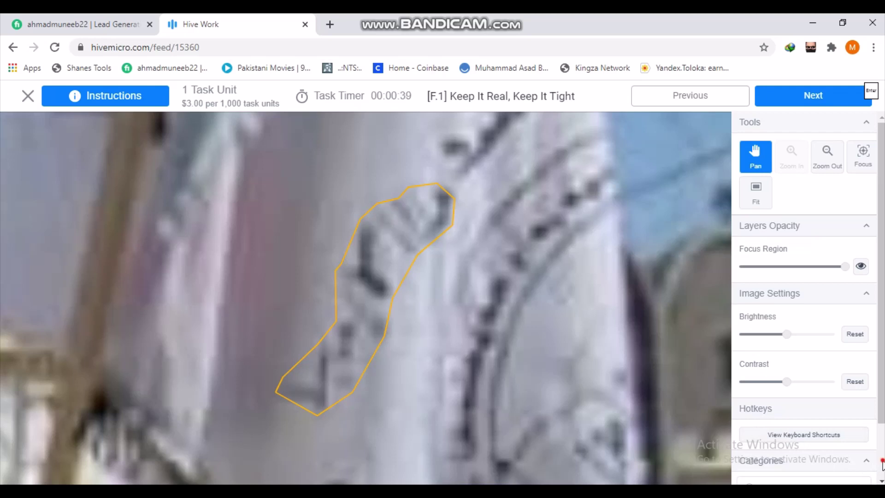
scroll(881, 463, down, 2)
click(795, 469)
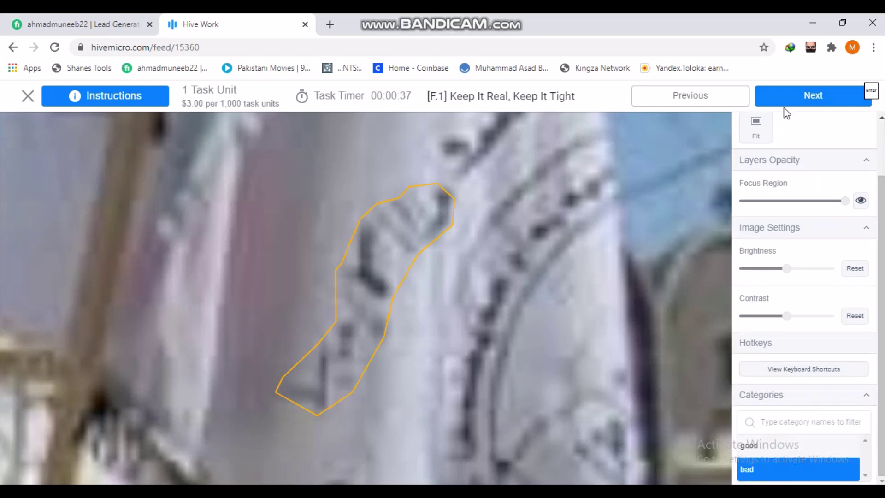
click(787, 109)
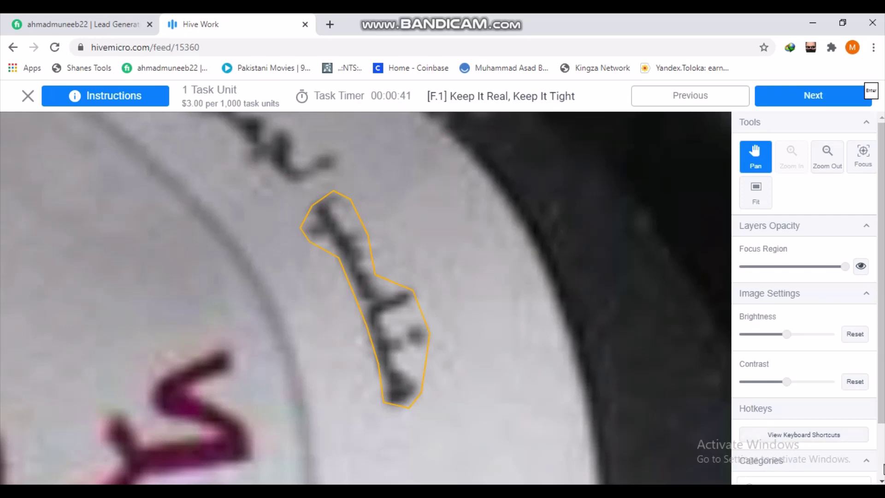
Step: Categorize the polygons around the steep black script and the faint text beside the round fork logo as good, submitting each answer
scroll(853, 456, down, 2)
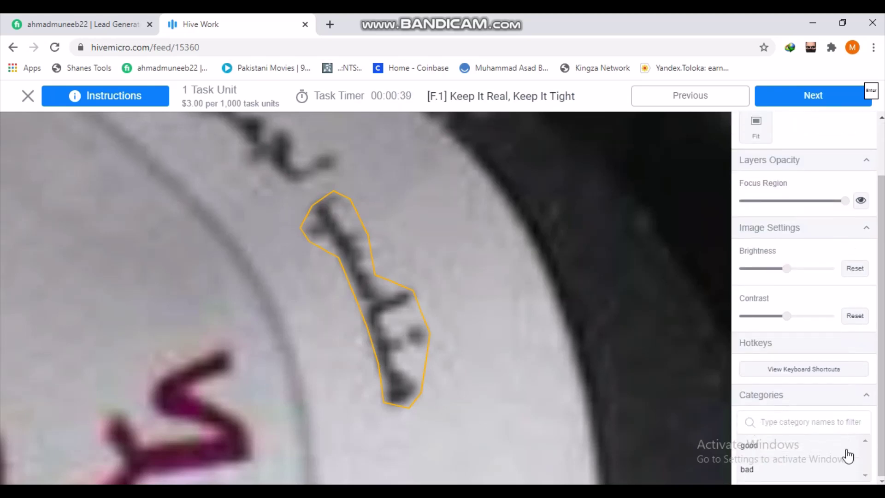
click(816, 445)
click(806, 100)
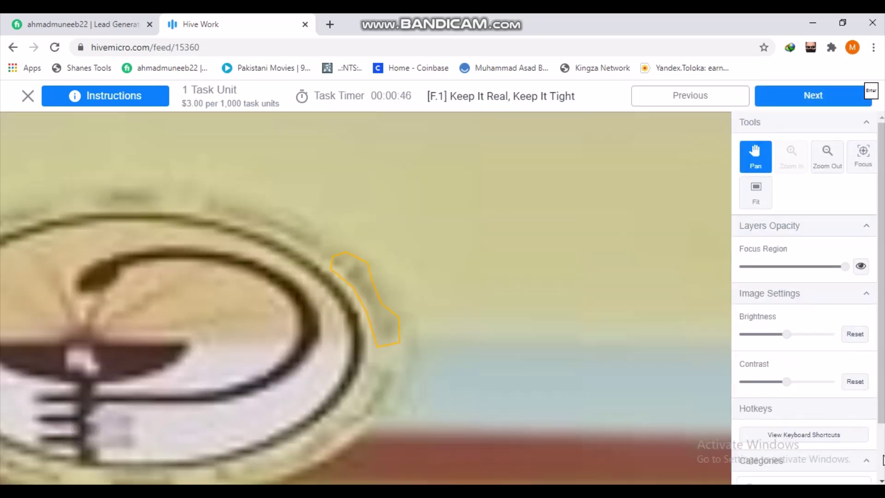
scroll(805, 450, down, 2)
click(798, 446)
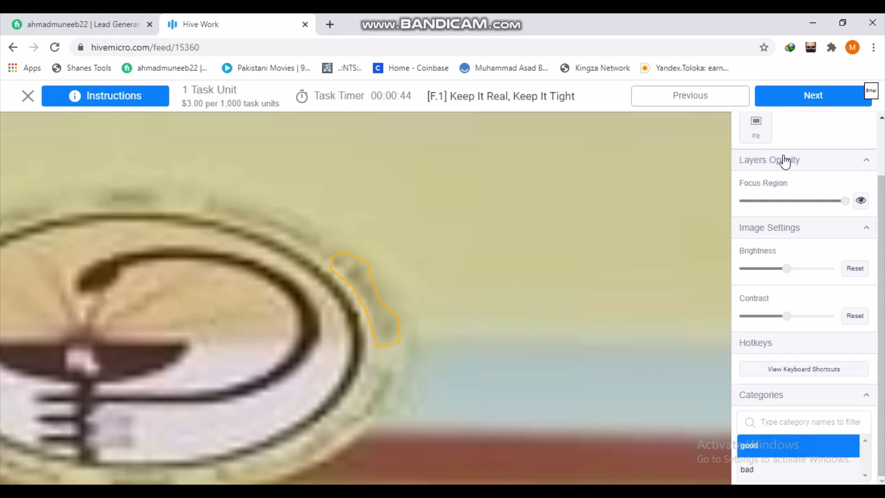
click(795, 95)
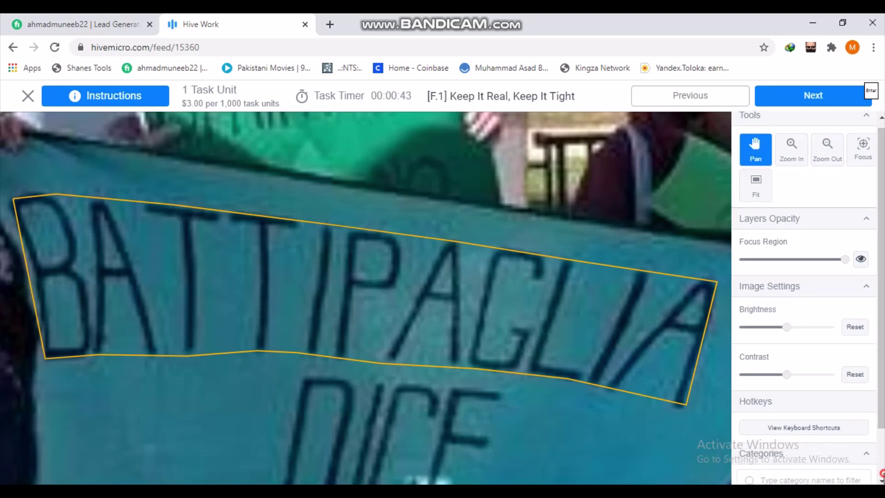
Step: Categorize the "BATTIPAGLIA" polygon as bad, submit it and return to the jobs list
scroll(830, 466, down, 2)
click(829, 469)
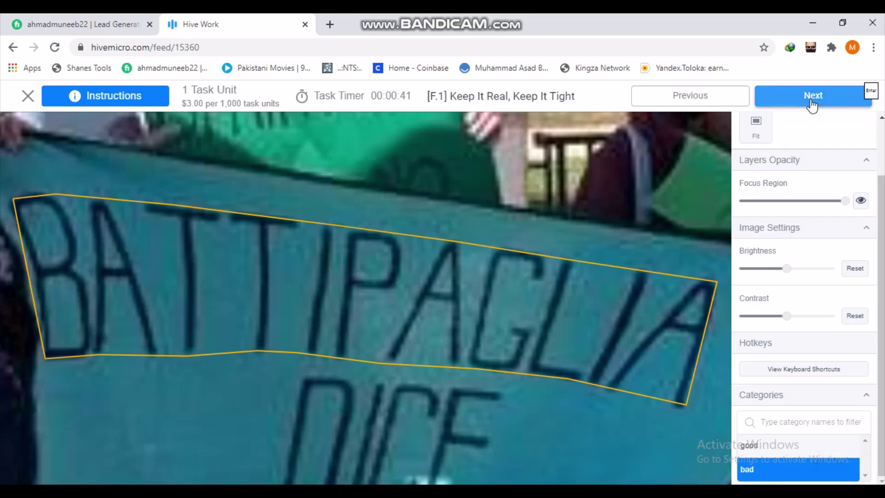
click(813, 107)
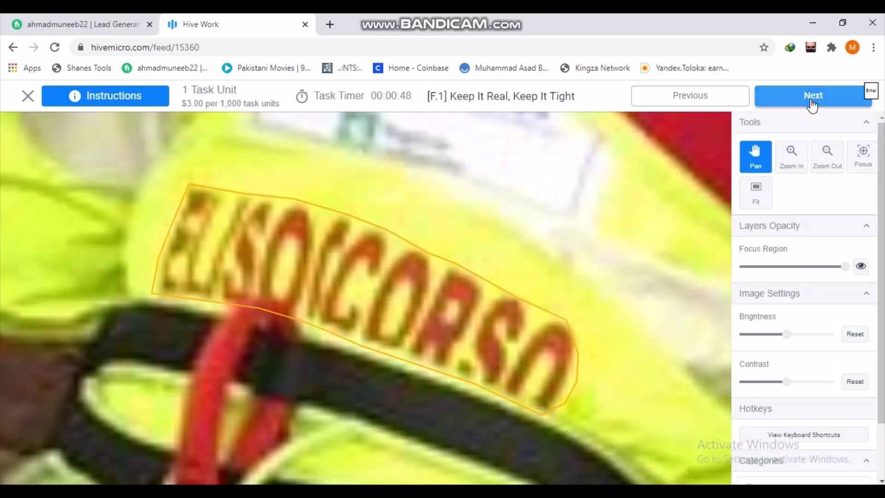
click(811, 105)
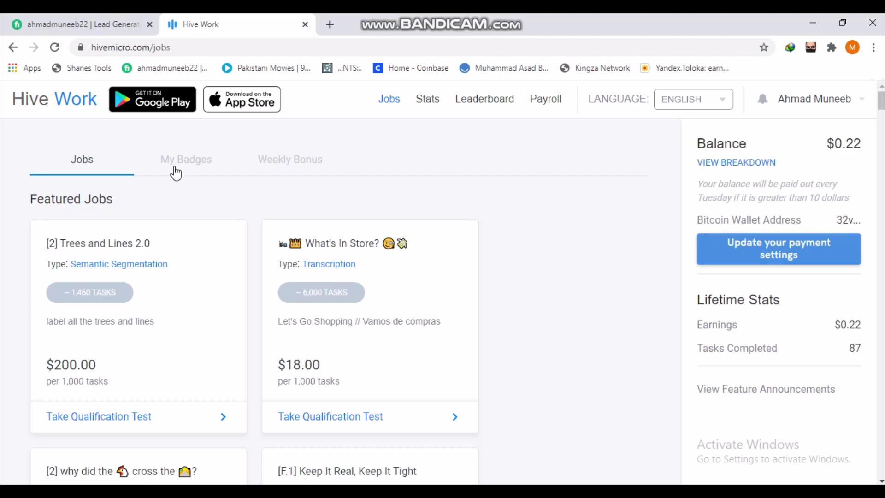
Step: Open the badges page and start Bounding Box Tutorial 1 from the Annotation section
click(186, 170)
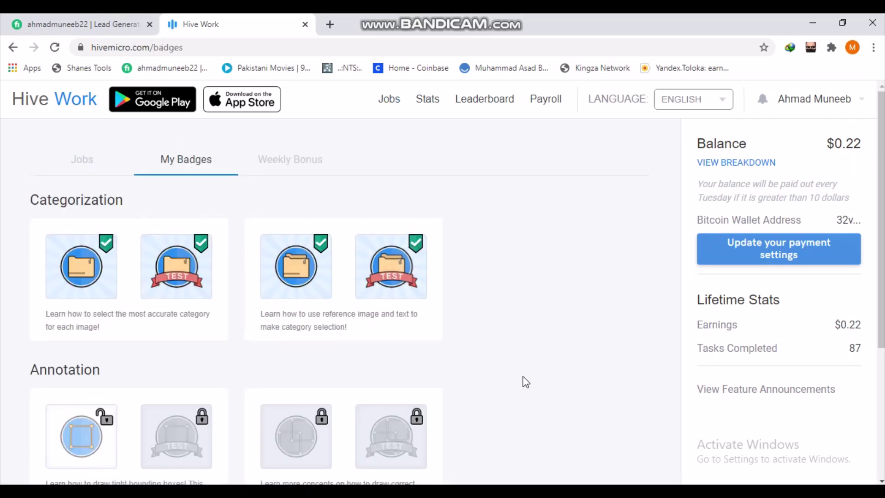
scroll(527, 373, down, 1)
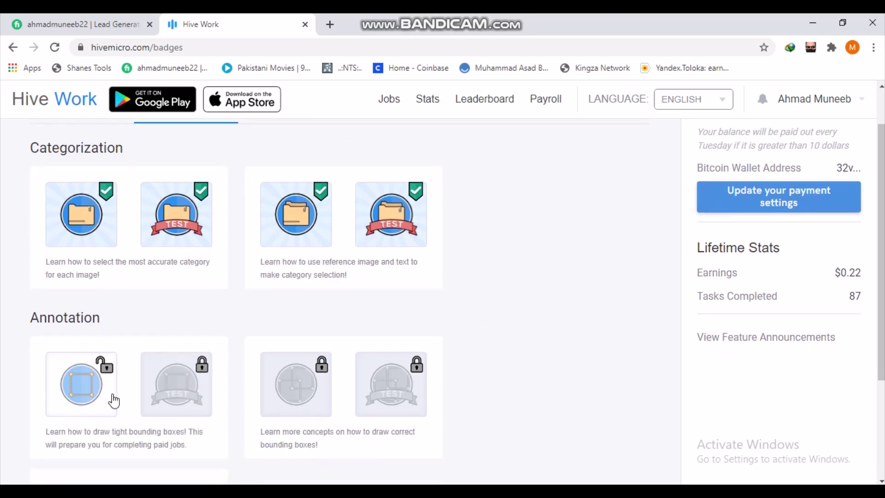
click(105, 393)
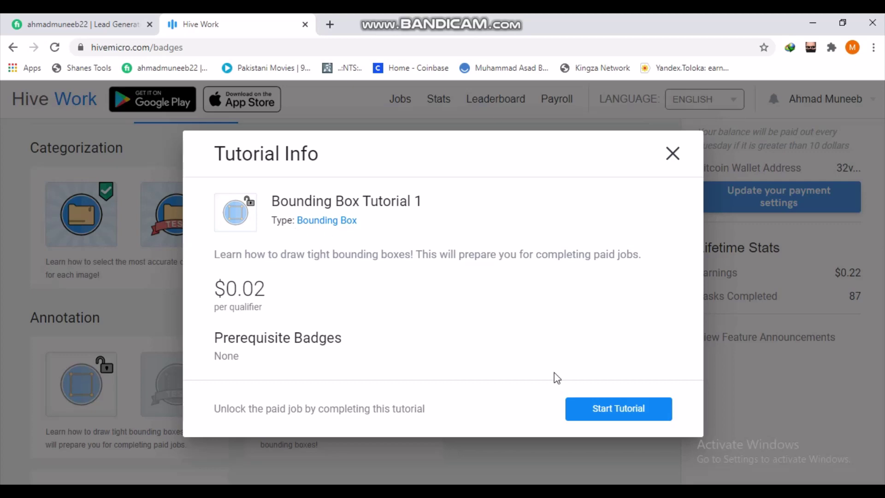
click(594, 400)
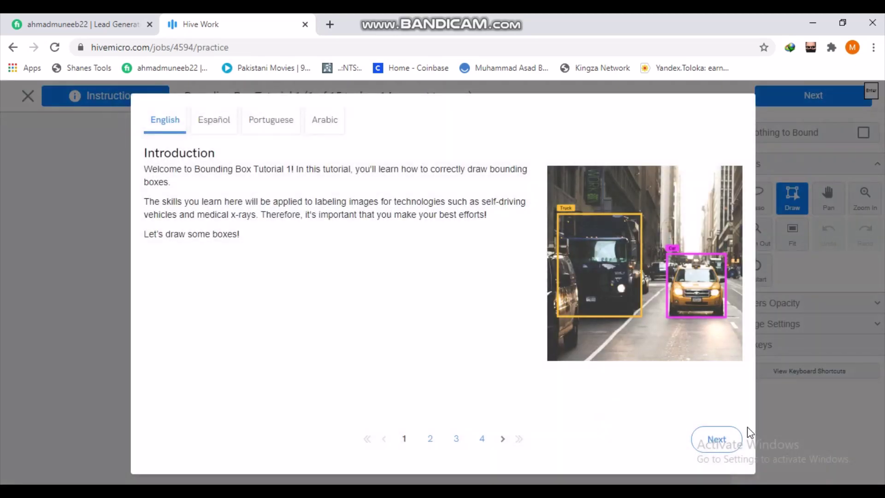
Step: Page through the English bounding box instructions up to page 4 and begin the section test
click(719, 437)
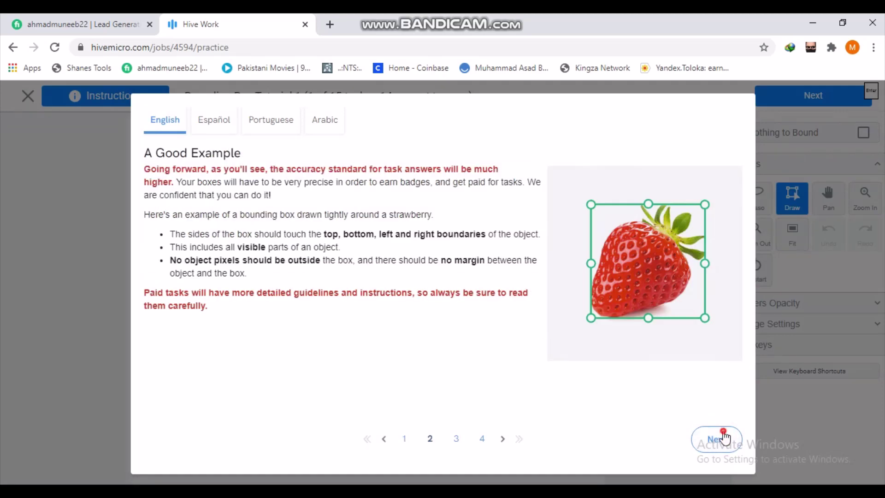
click(724, 437)
click(726, 437)
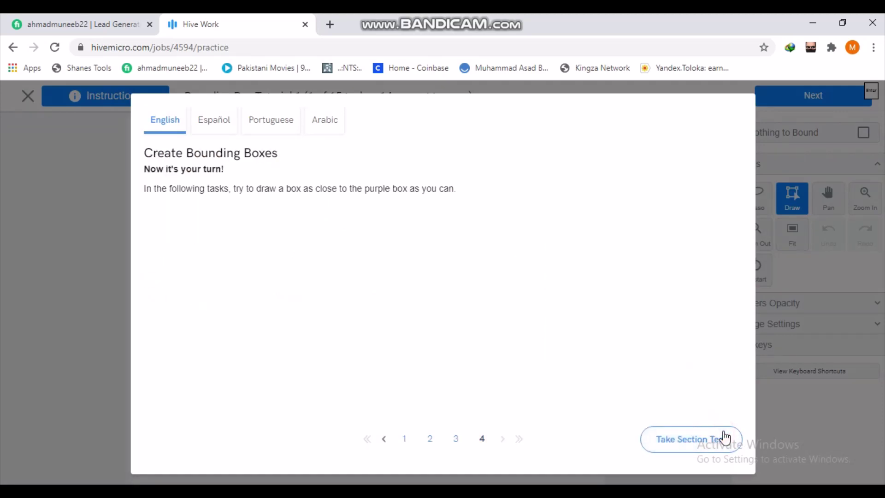
click(724, 437)
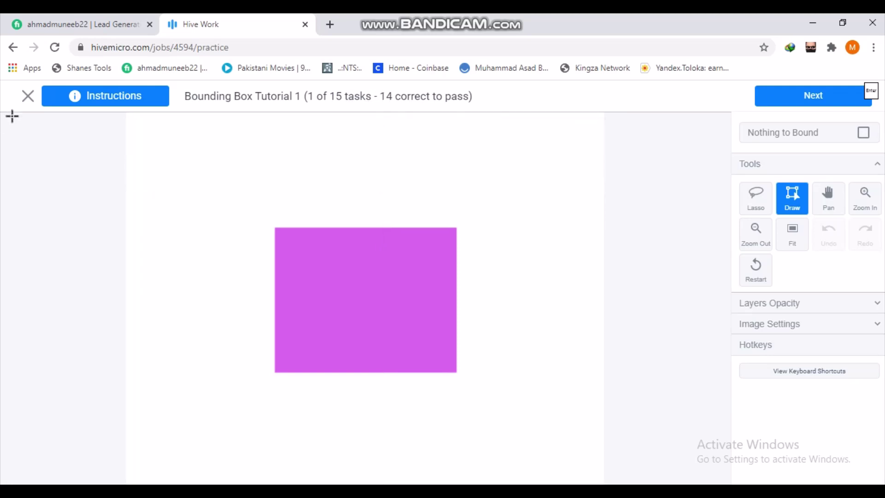
Step: Quit Bounding Box Tutorial 1 without answering its tasks and close the qualification result
click(28, 95)
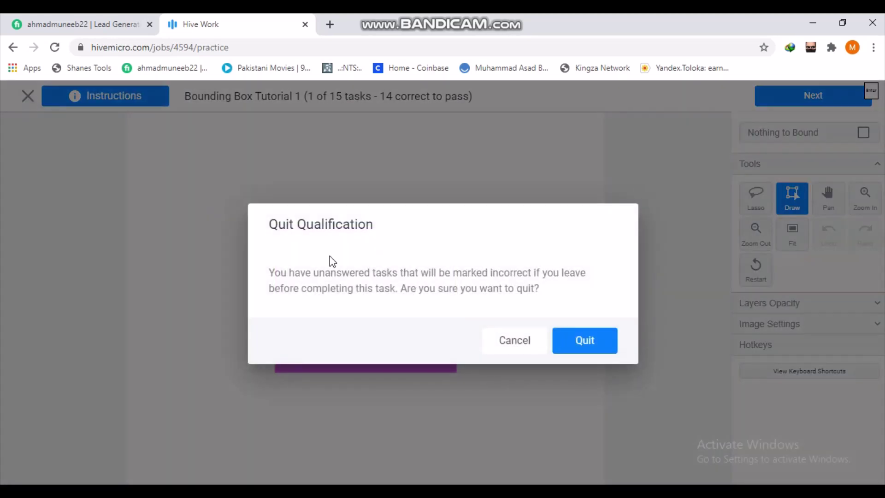
click(584, 345)
click(558, 341)
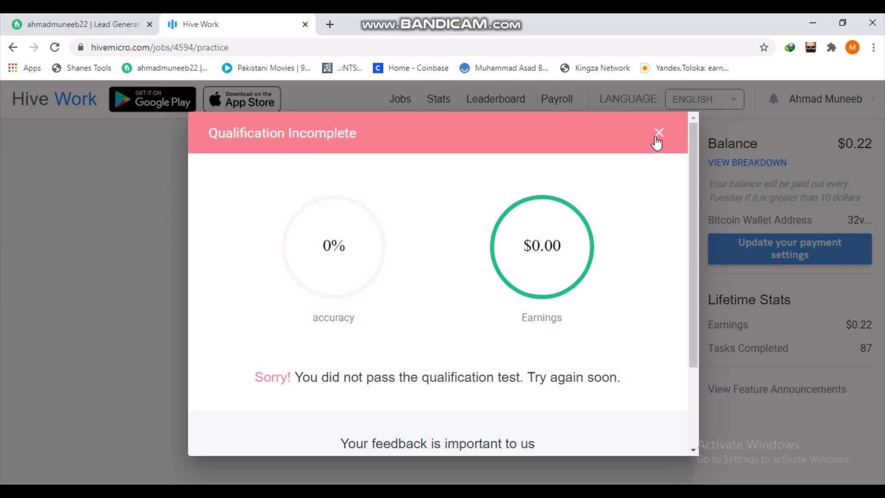
click(658, 134)
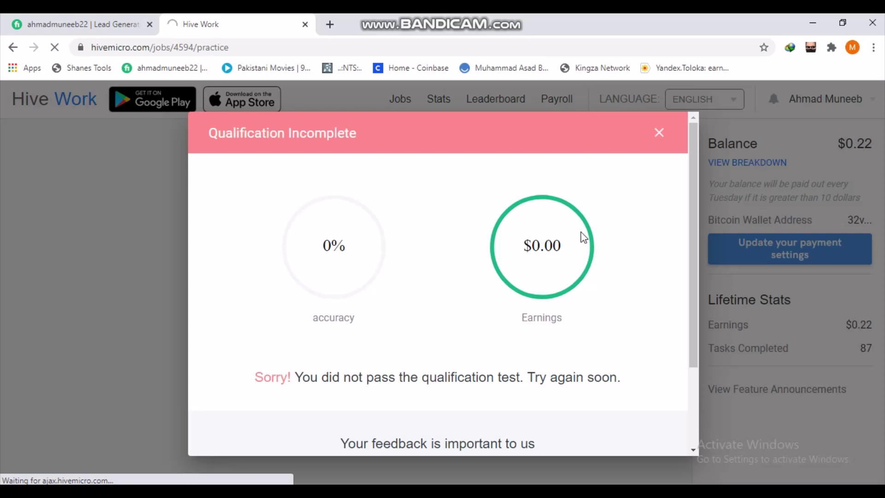